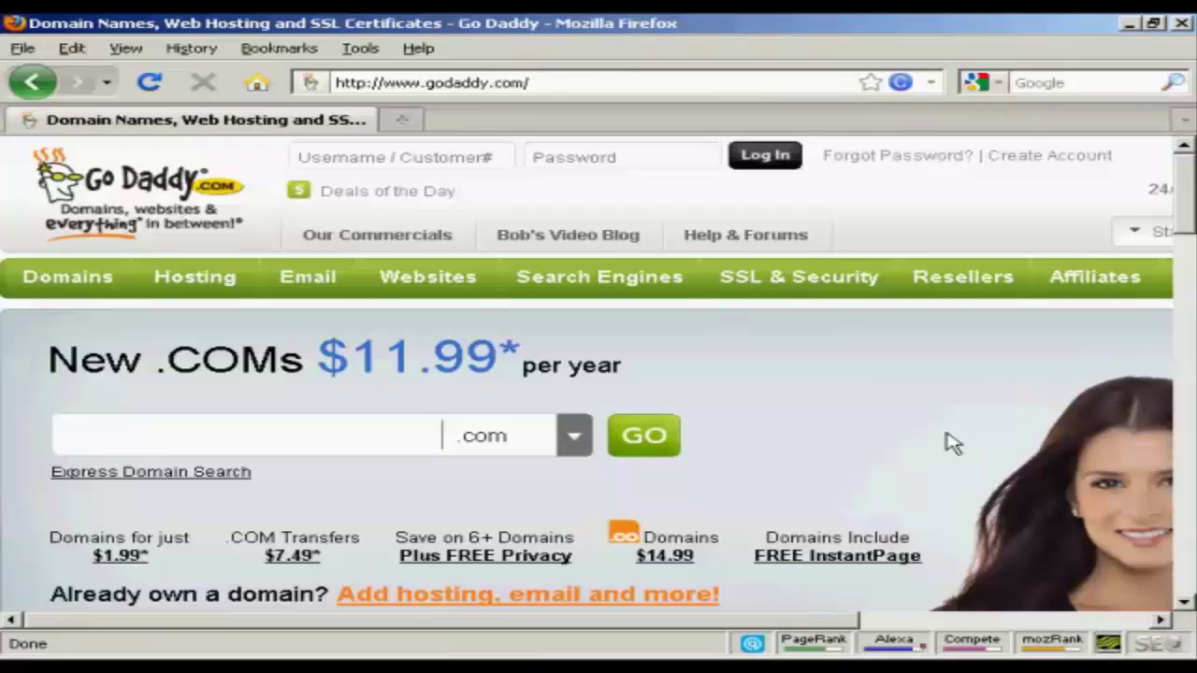
# Search for newvideo4you and confirm newvideo4you.com is available at $11.99/yr.
pyautogui.click(414, 158)
pyautogui.moveTo(1183, 198); pyautogui.dragTo(1183, 227)
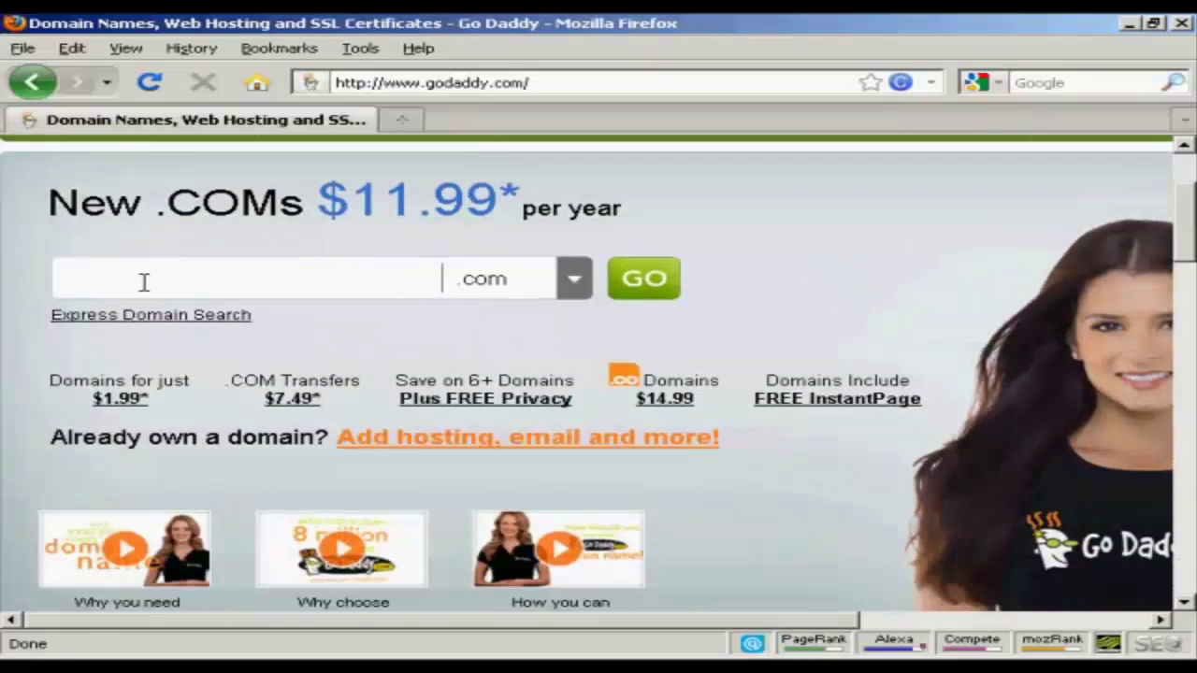
pyautogui.click(95, 279)
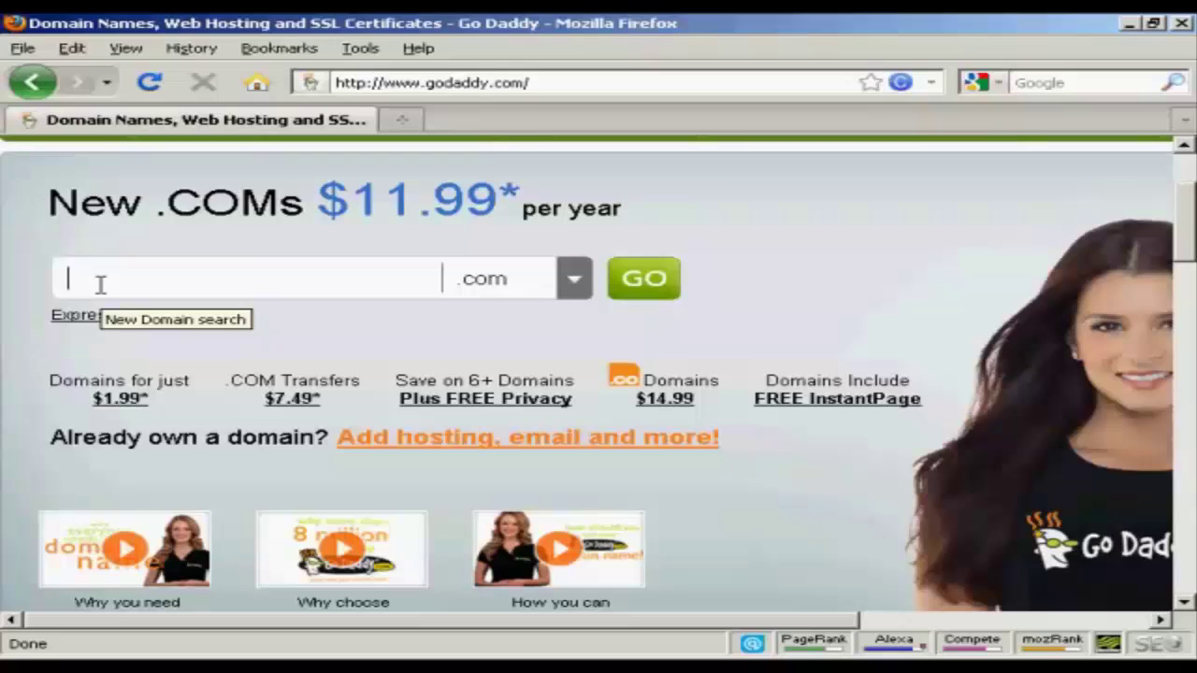
pyautogui.write('newvideo')
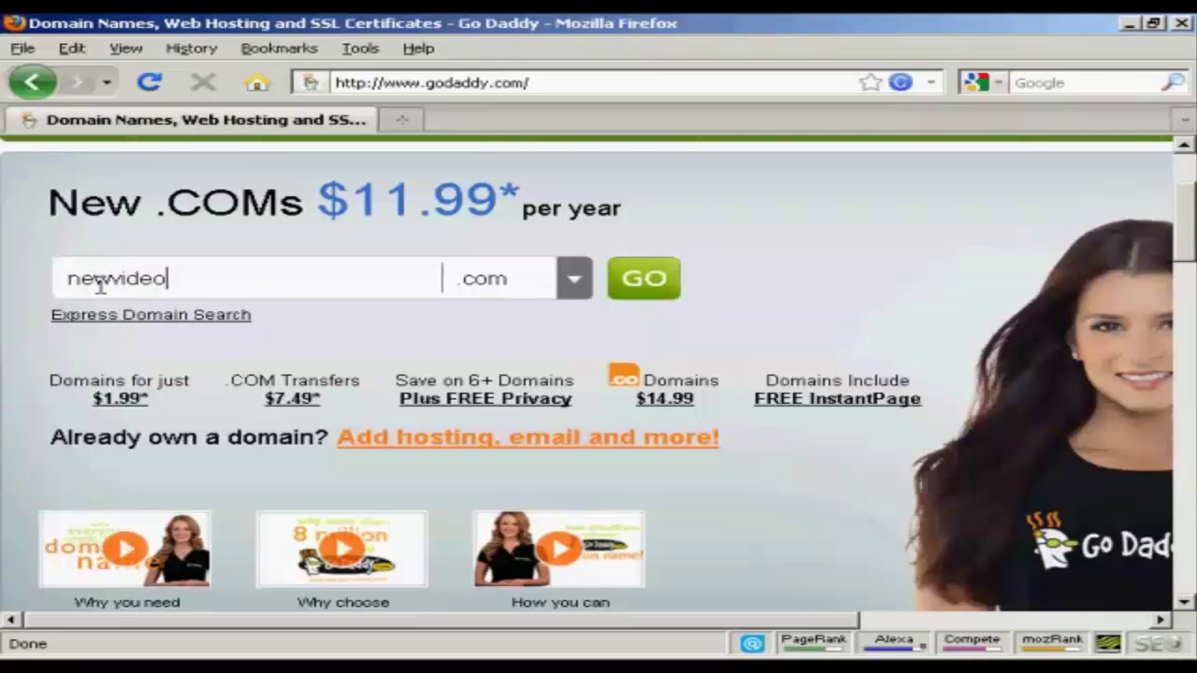
pyautogui.write('4you')
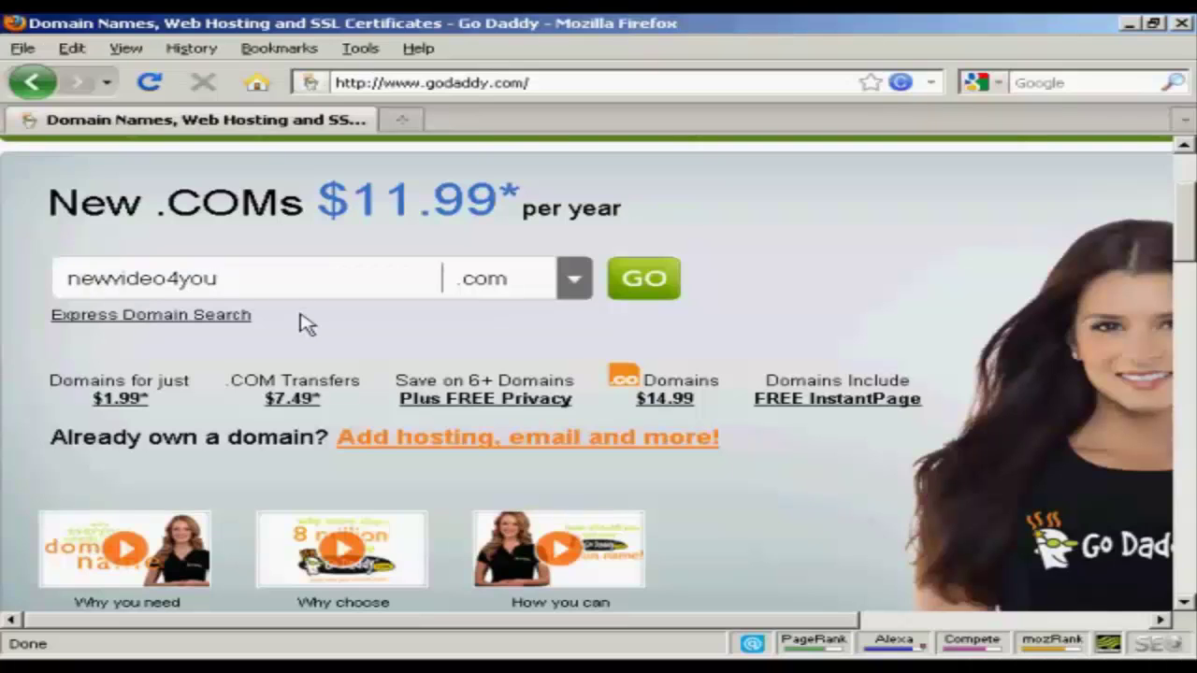
pyautogui.click(645, 287)
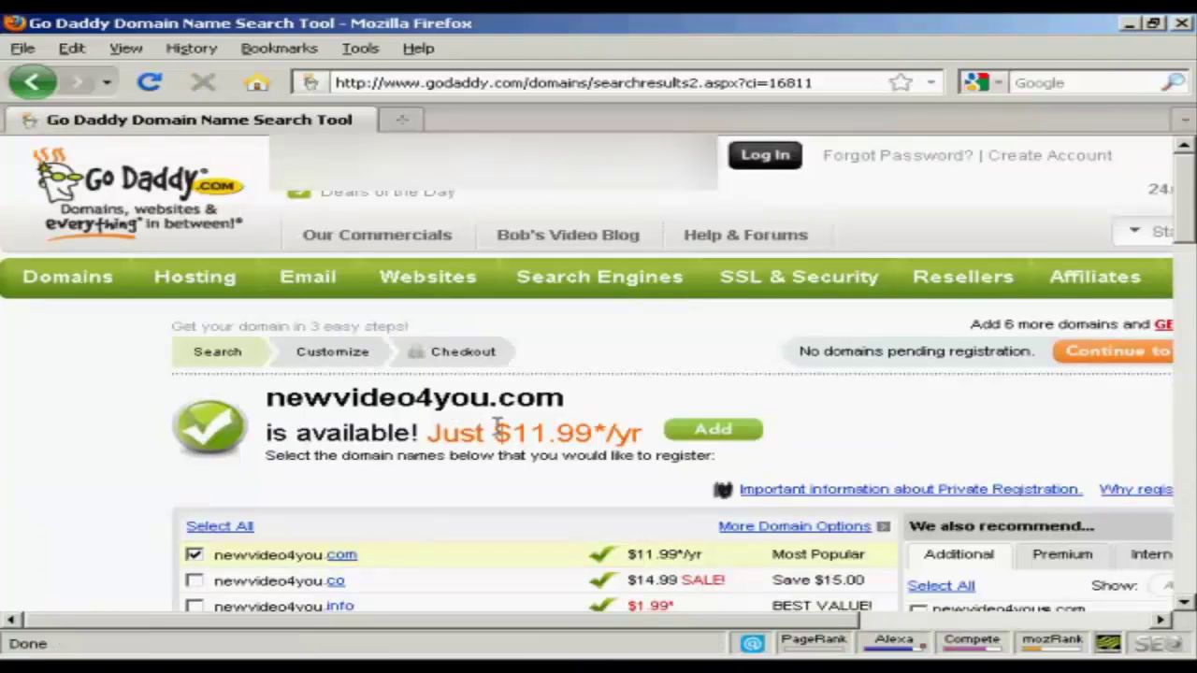
pyautogui.moveTo(1186, 171); pyautogui.dragTo(1188, 225)
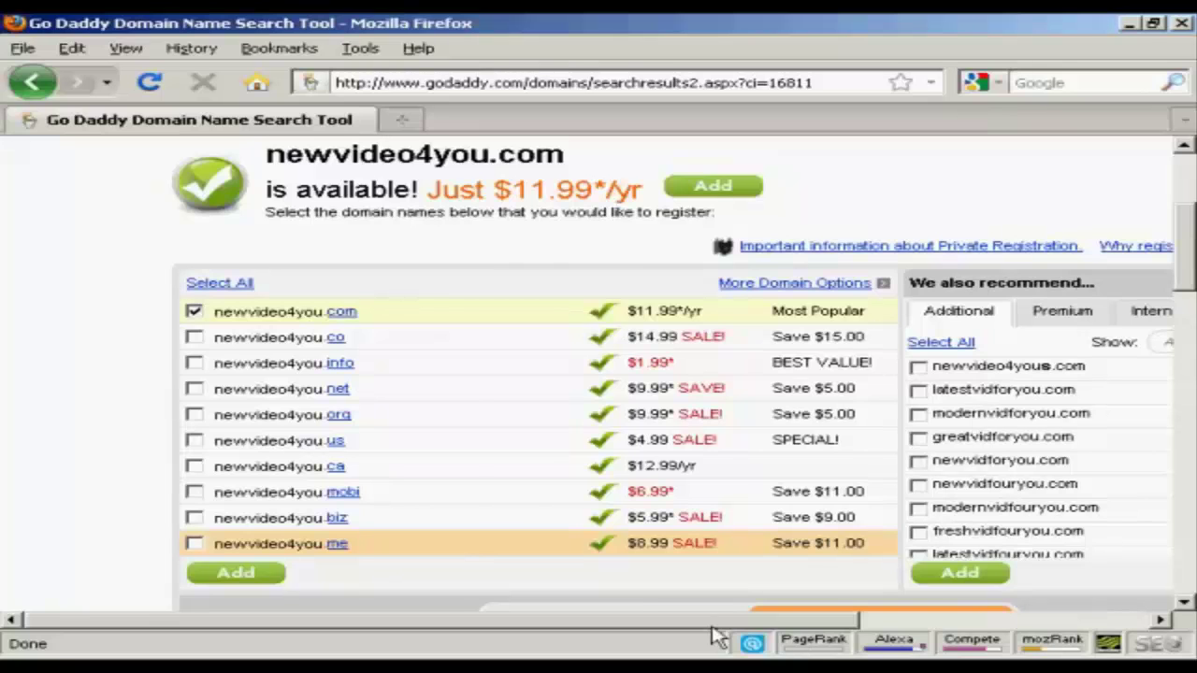
pyautogui.moveTo(713, 622); pyautogui.dragTo(908, 622)
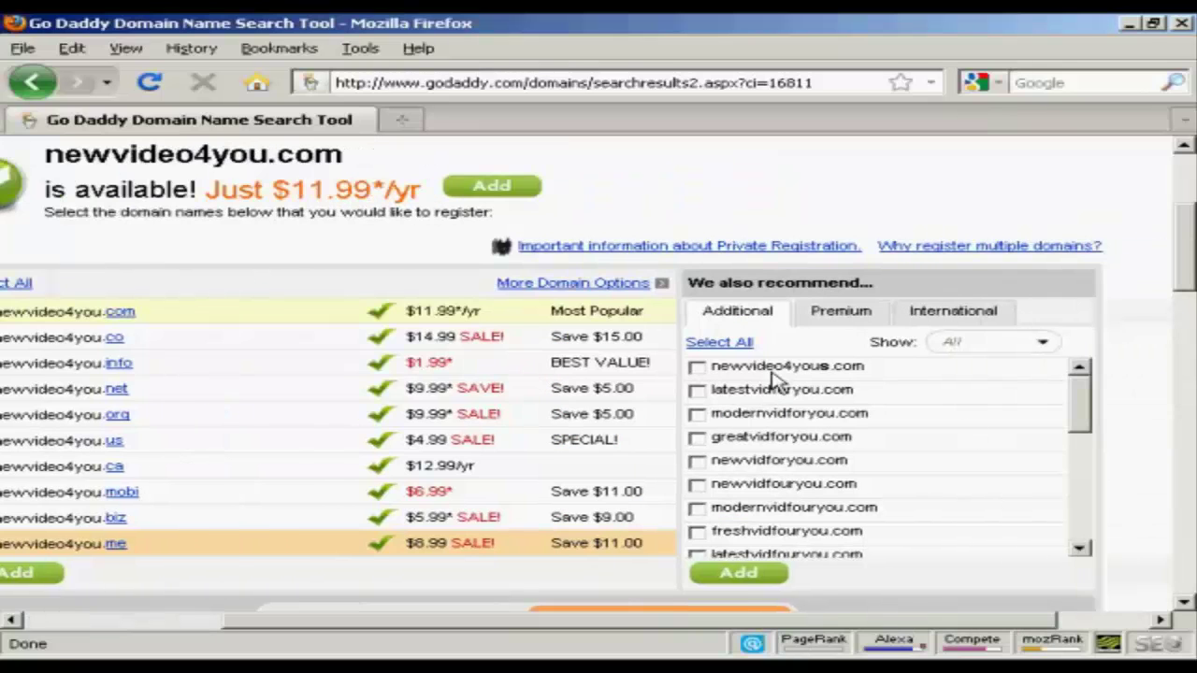
pyautogui.moveTo(851, 625); pyautogui.dragTo(570, 623)
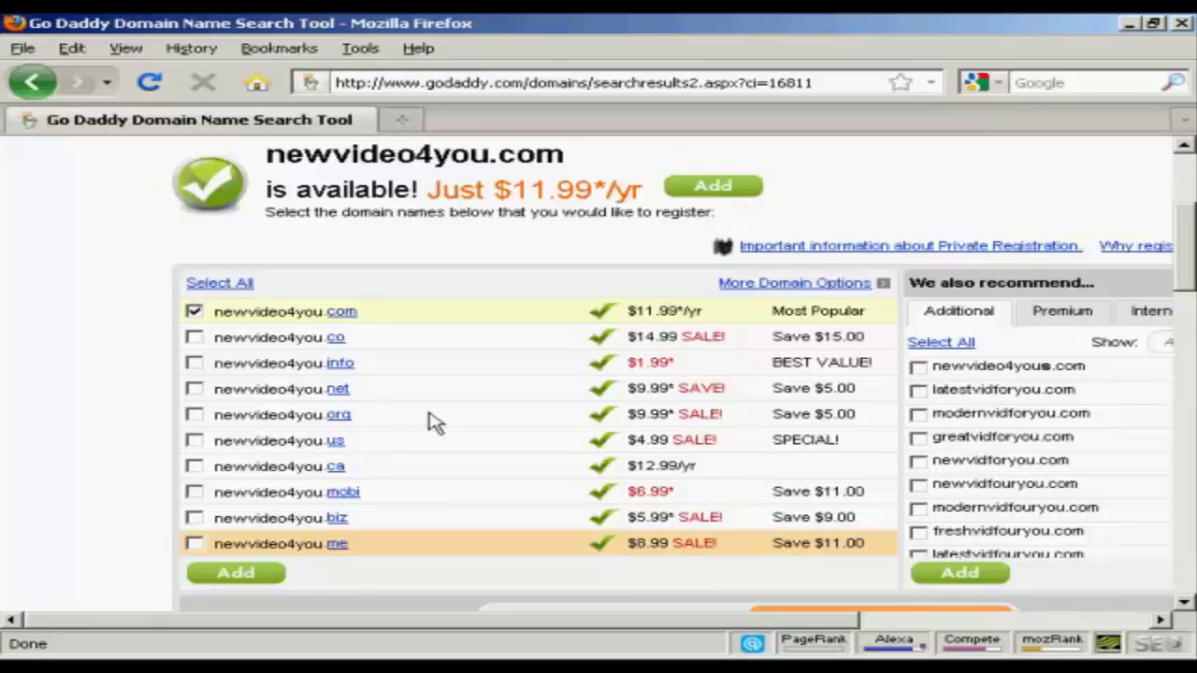
# Add newvideo4you.com to the pending registrations.
pyautogui.click(734, 194)
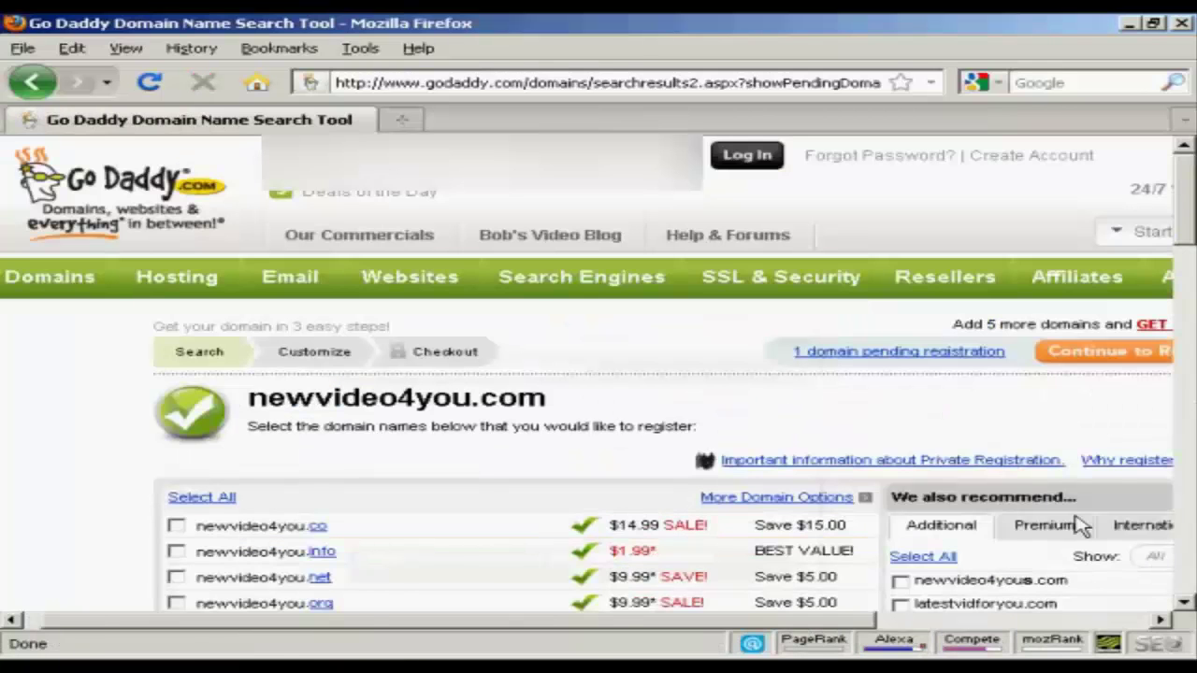
pyautogui.scroll(-1, 1185, 232)
pyautogui.scroll(-3, 1186, 232)
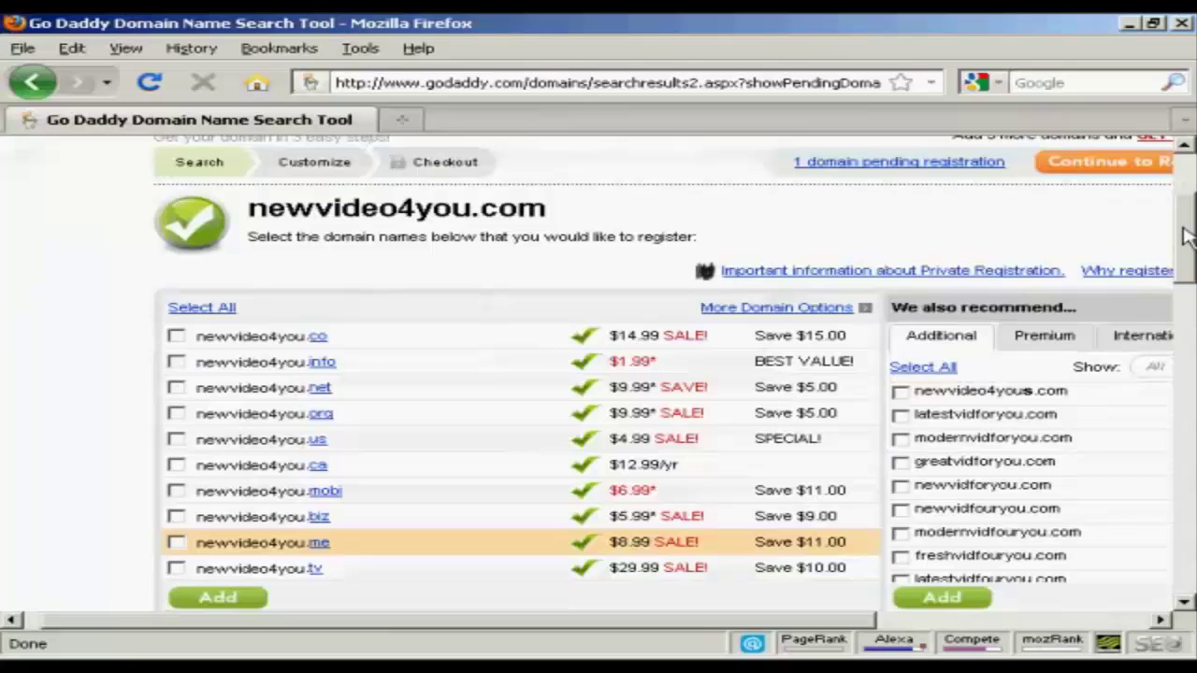
pyautogui.moveTo(1186, 234); pyautogui.dragTo(1186, 208)
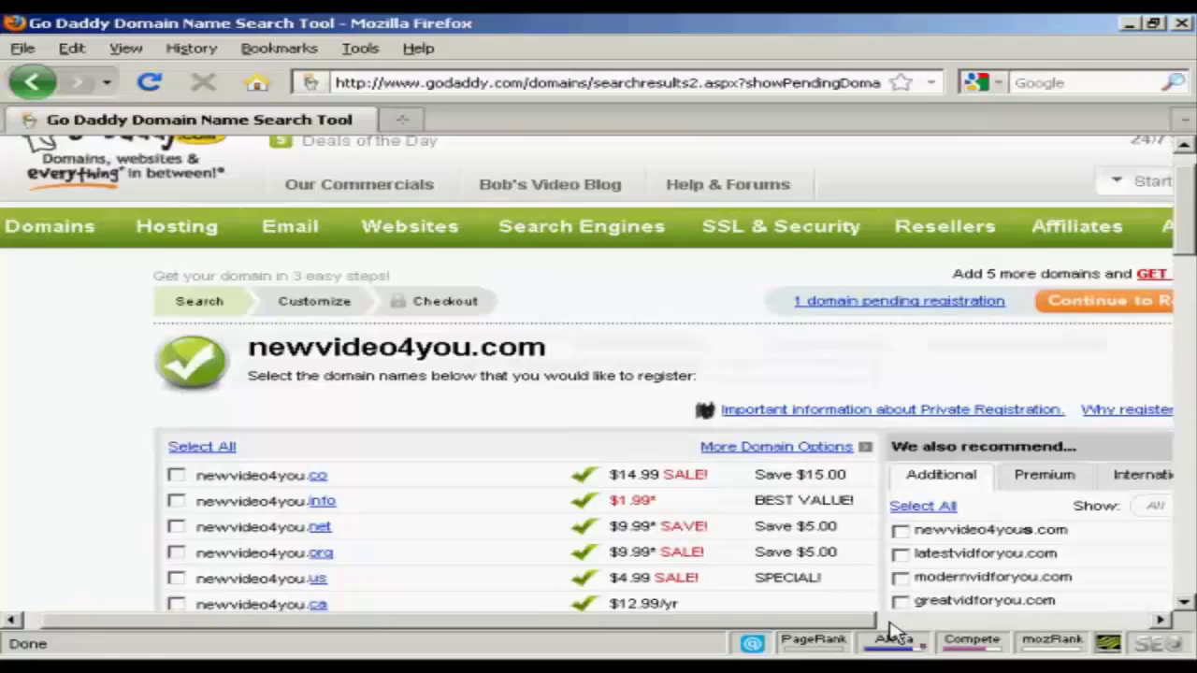
pyautogui.moveTo(874, 625); pyautogui.dragTo(1076, 629)
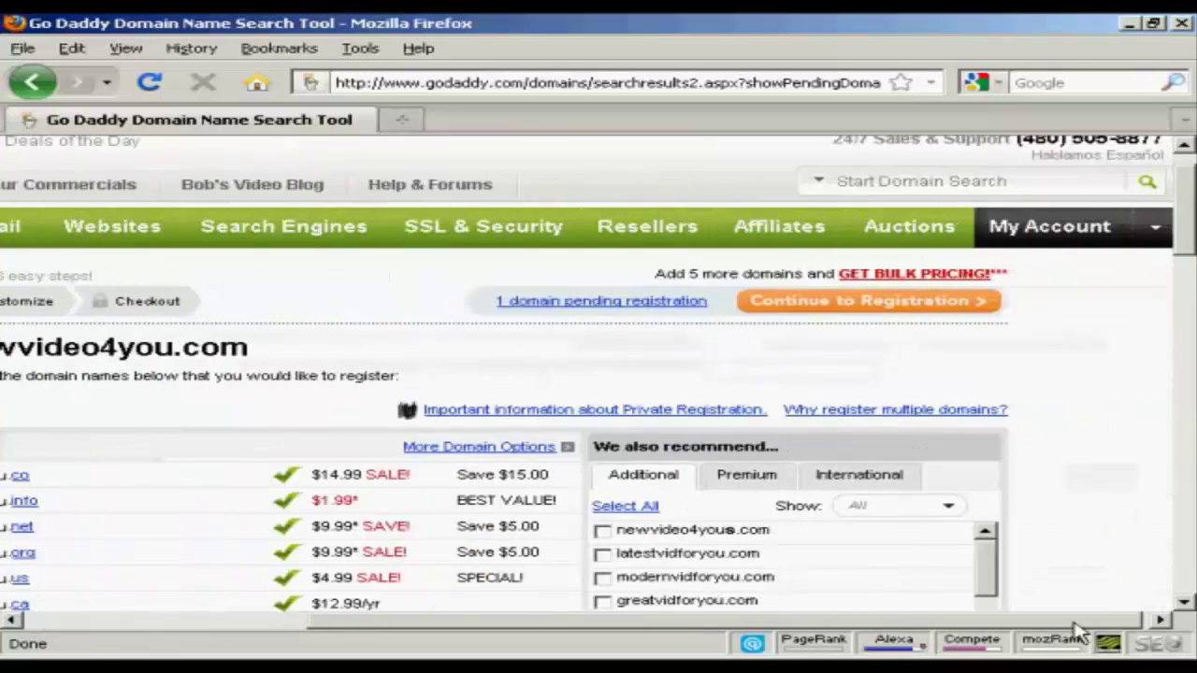
# Continue to registration and decline the $15.00/3 or $28.00/5 matching-domain bundle.
pyautogui.click(879, 301)
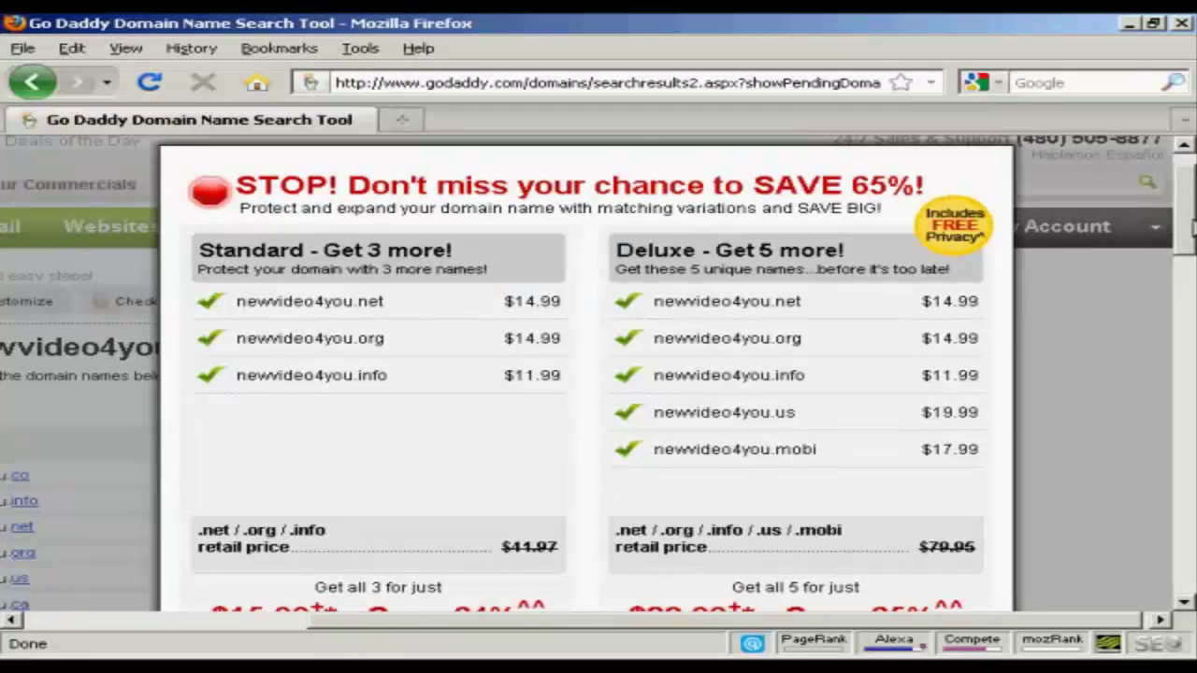
pyautogui.moveTo(1193, 207); pyautogui.dragTo(1160, 295)
pyautogui.click(585, 406)
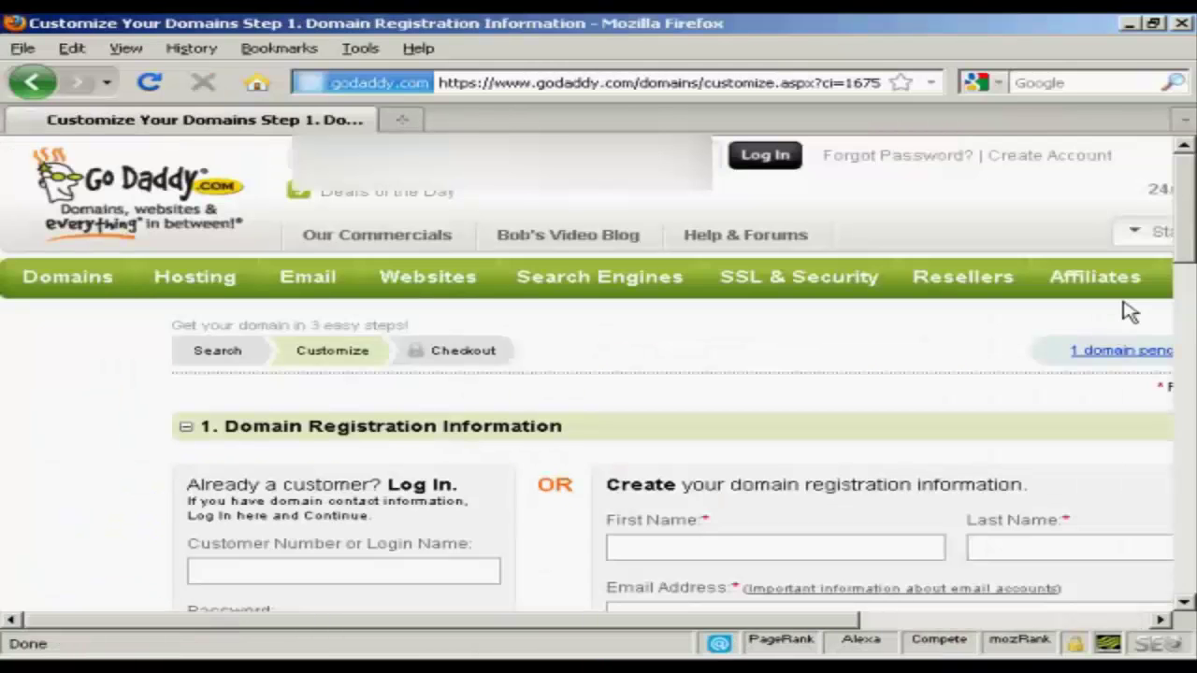
# Submit the registrant's name, e-mail, United Kingdom address and phone number.
pyautogui.moveTo(1186, 204); pyautogui.dragTo(1190, 257)
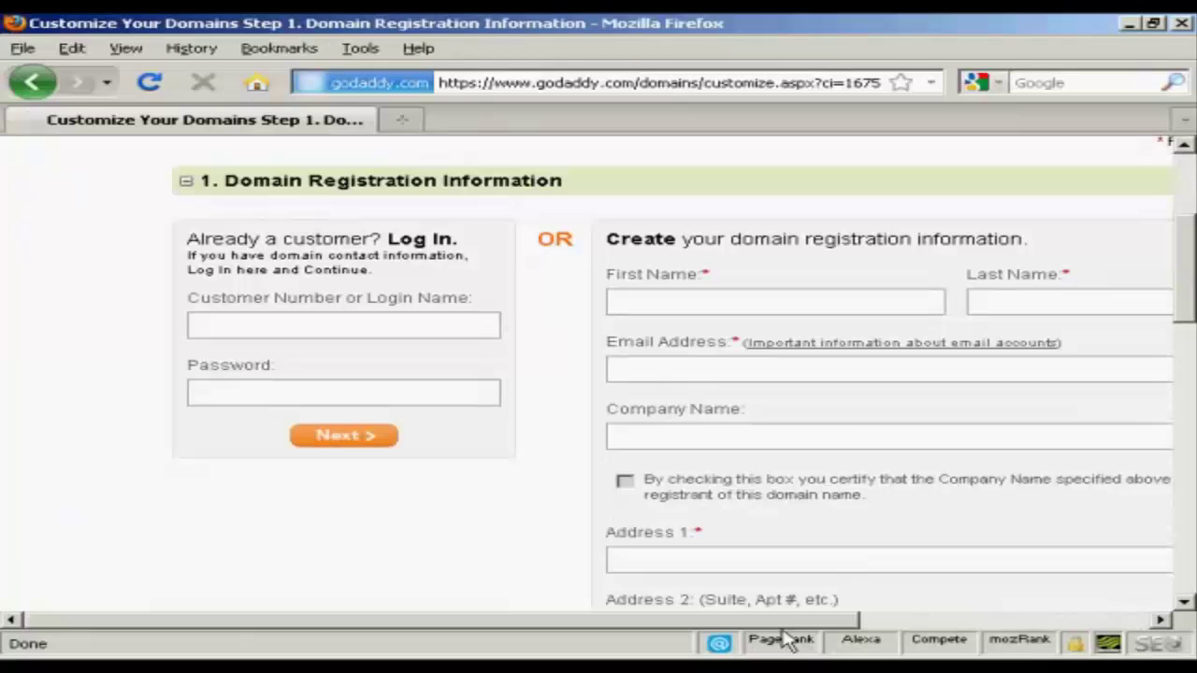
pyautogui.moveTo(785, 622); pyautogui.dragTo(1074, 628)
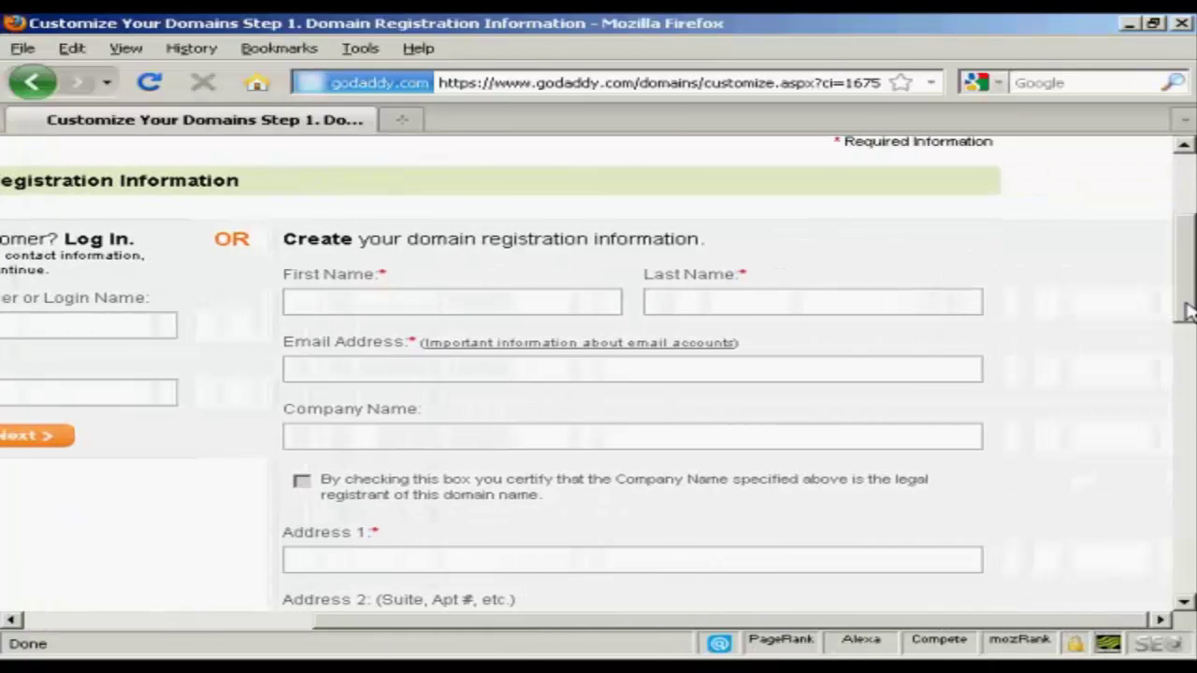
pyautogui.moveTo(1185, 310); pyautogui.dragTo(1187, 395)
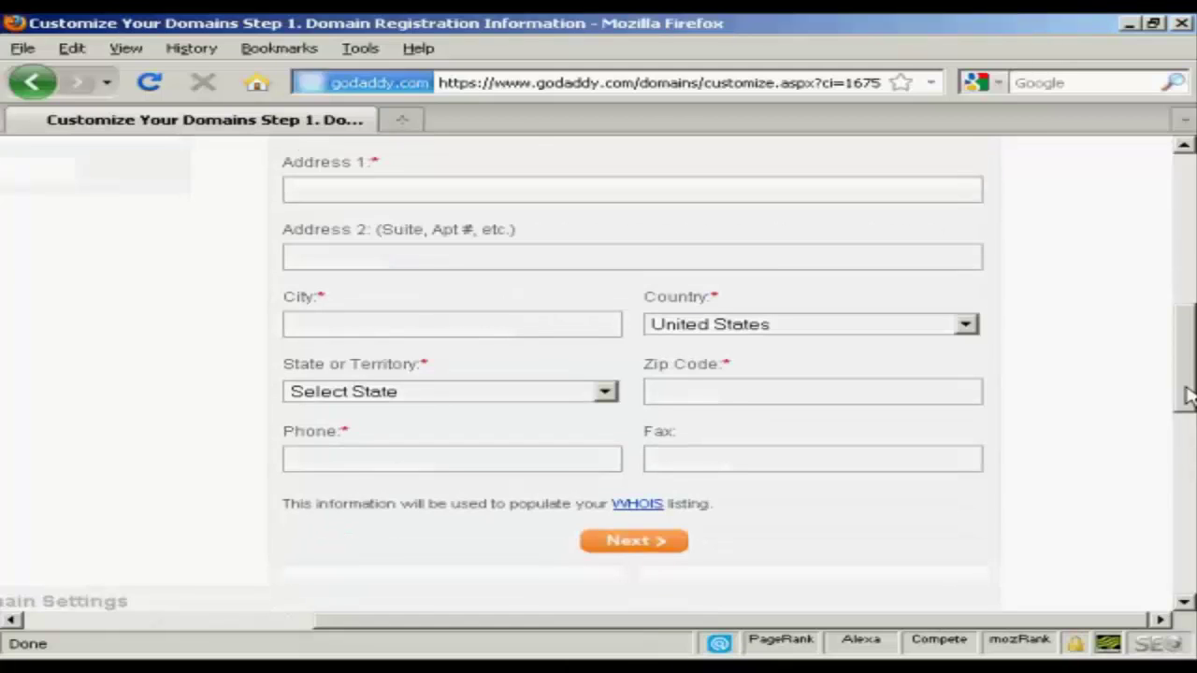
pyautogui.moveTo(1186, 395); pyautogui.dragTo(1186, 384)
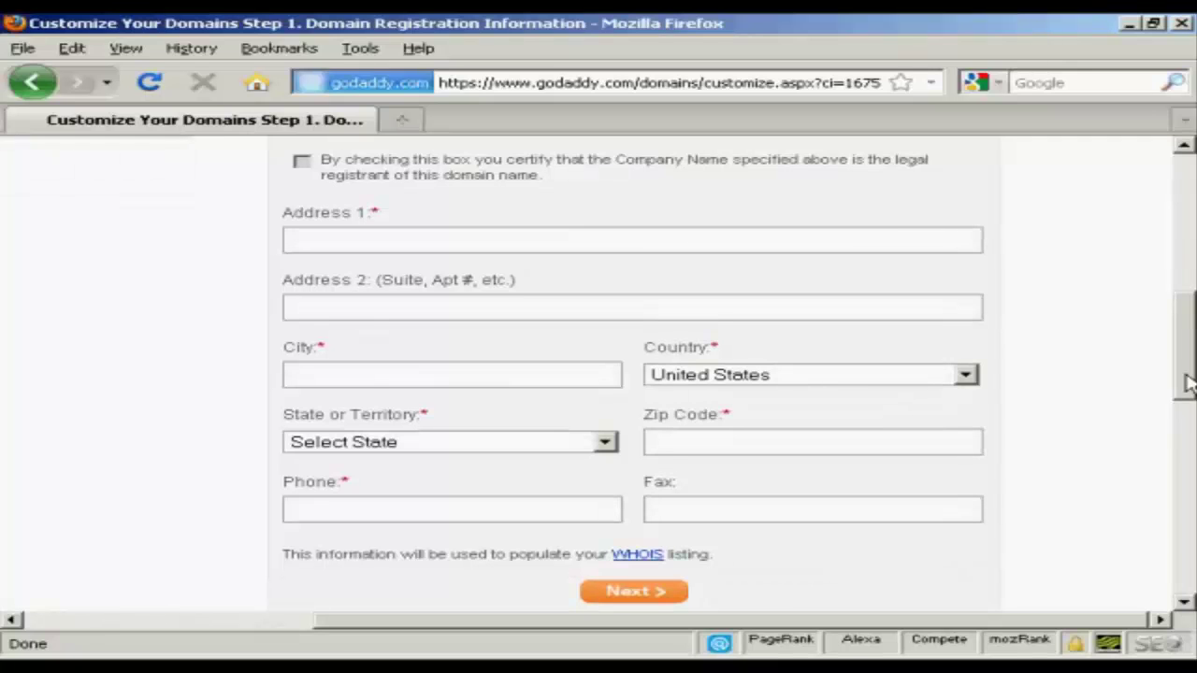
pyautogui.moveTo(1186, 383); pyautogui.dragTo(1186, 285)
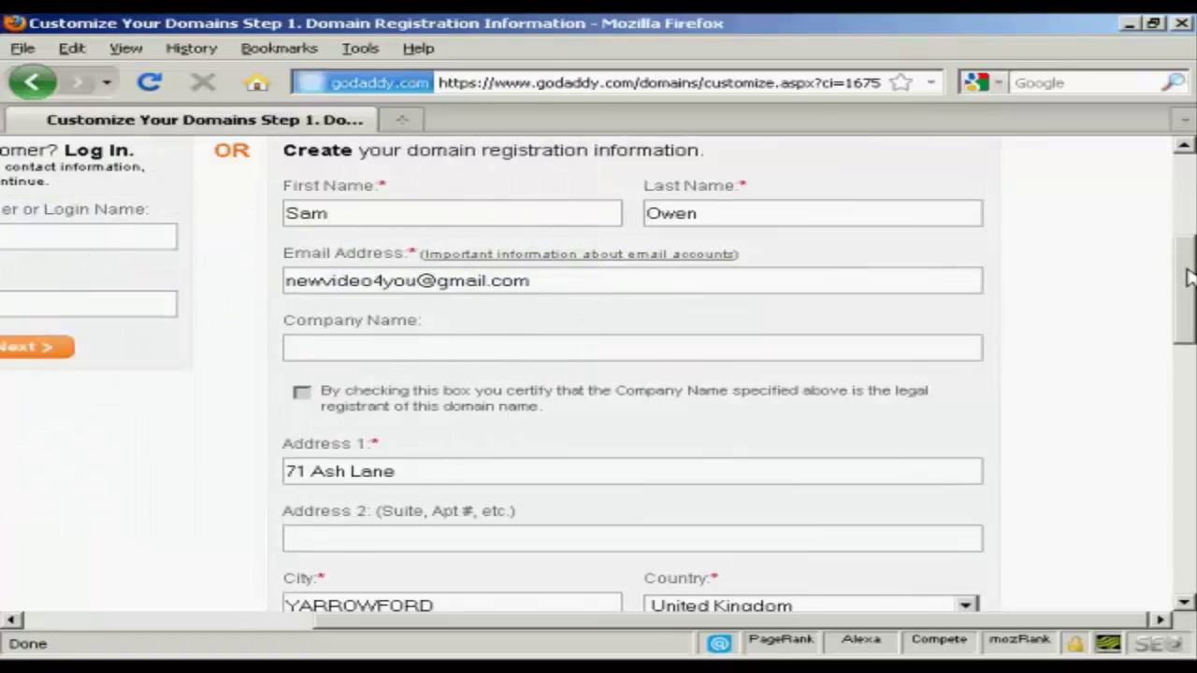
pyautogui.moveTo(1186, 276); pyautogui.dragTo(1186, 374)
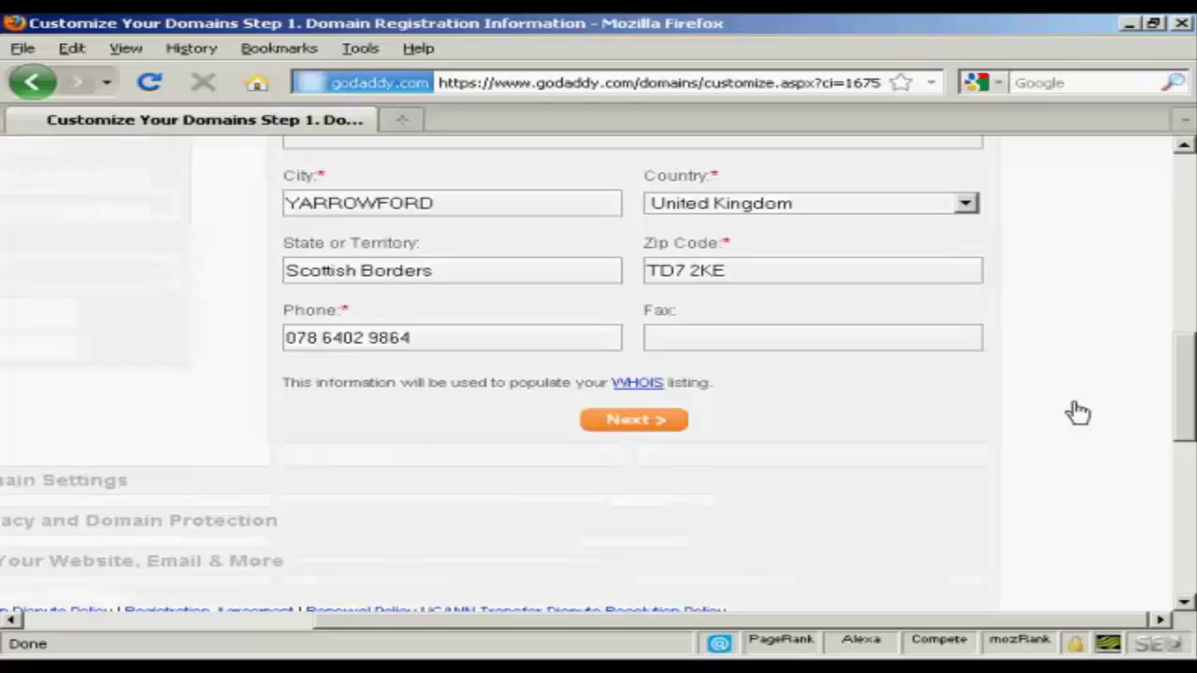
pyautogui.click(636, 421)
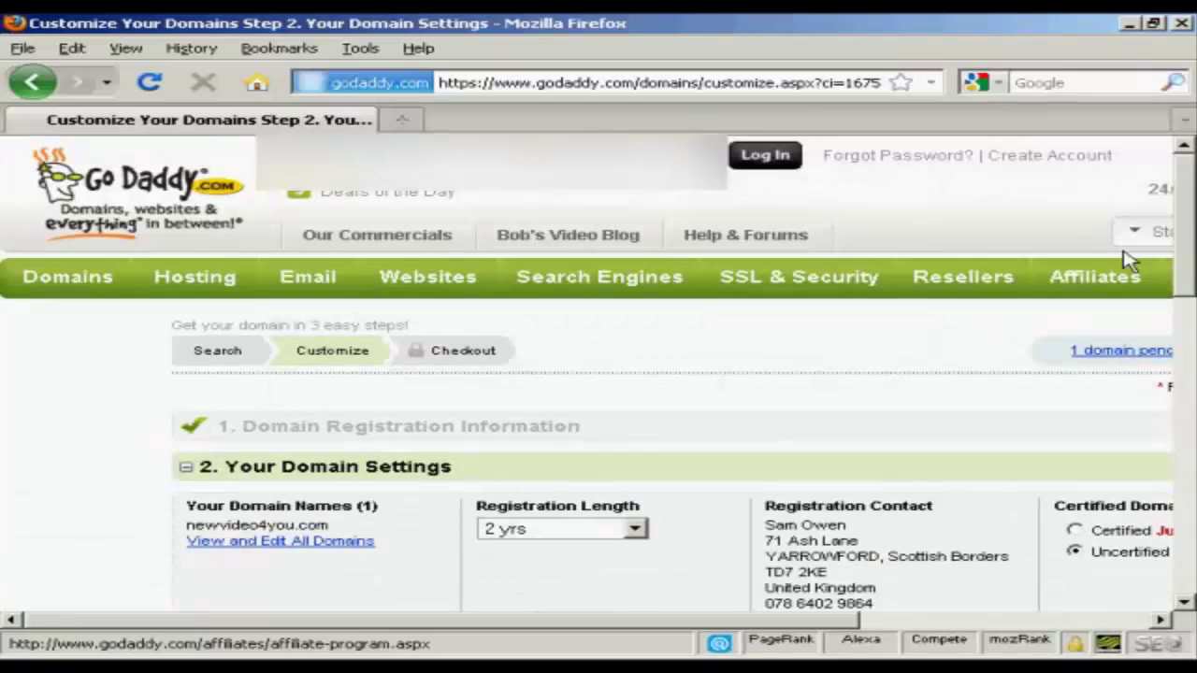
# Change newvideo4you.com's registration length from 2 yrs to 1 yr, keeping Uncertified, and continue.
pyautogui.moveTo(1183, 214); pyautogui.dragTo(1183, 285)
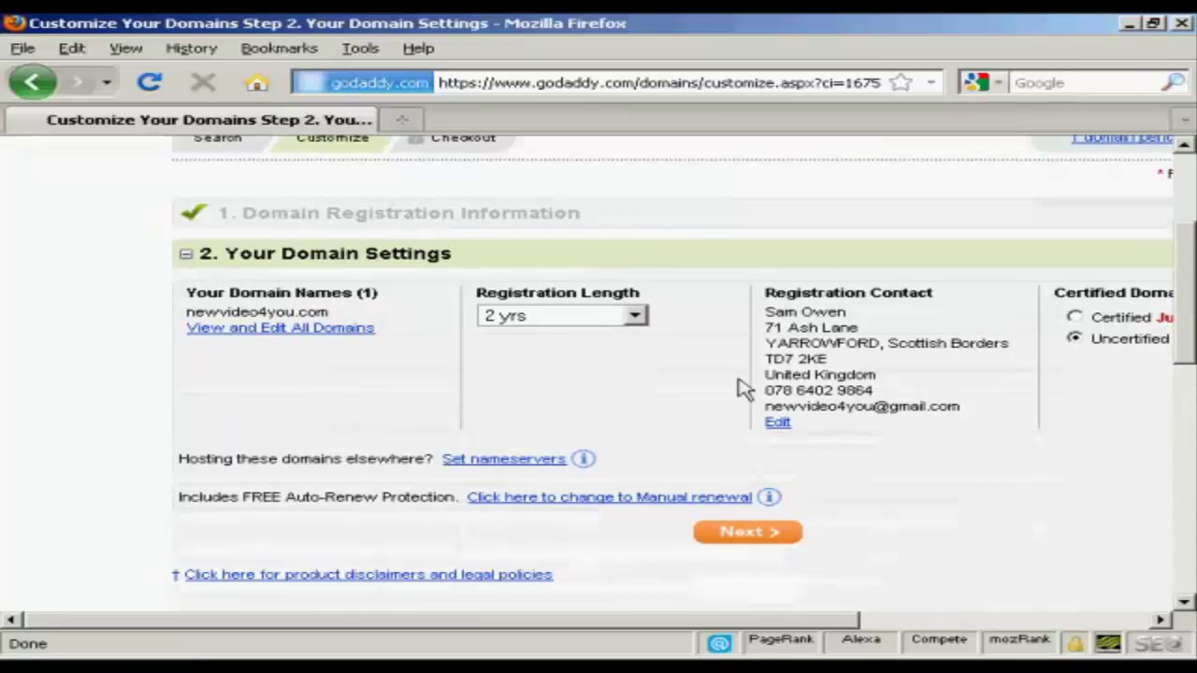
pyautogui.click(635, 316)
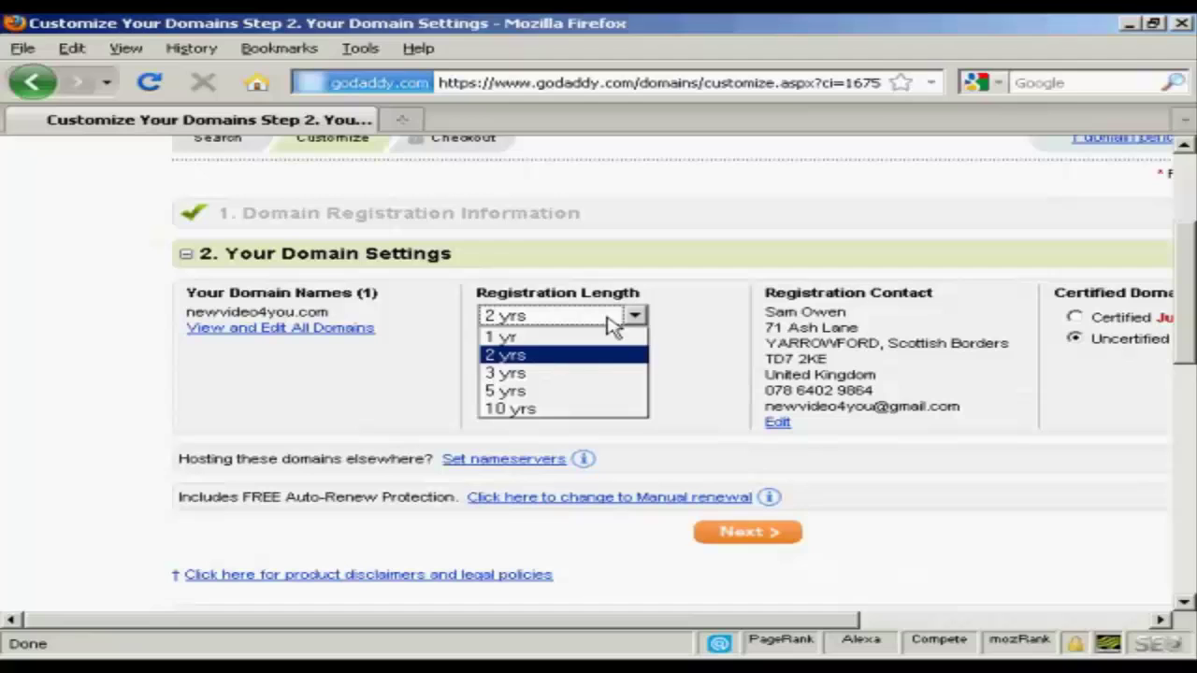
pyautogui.click(533, 340)
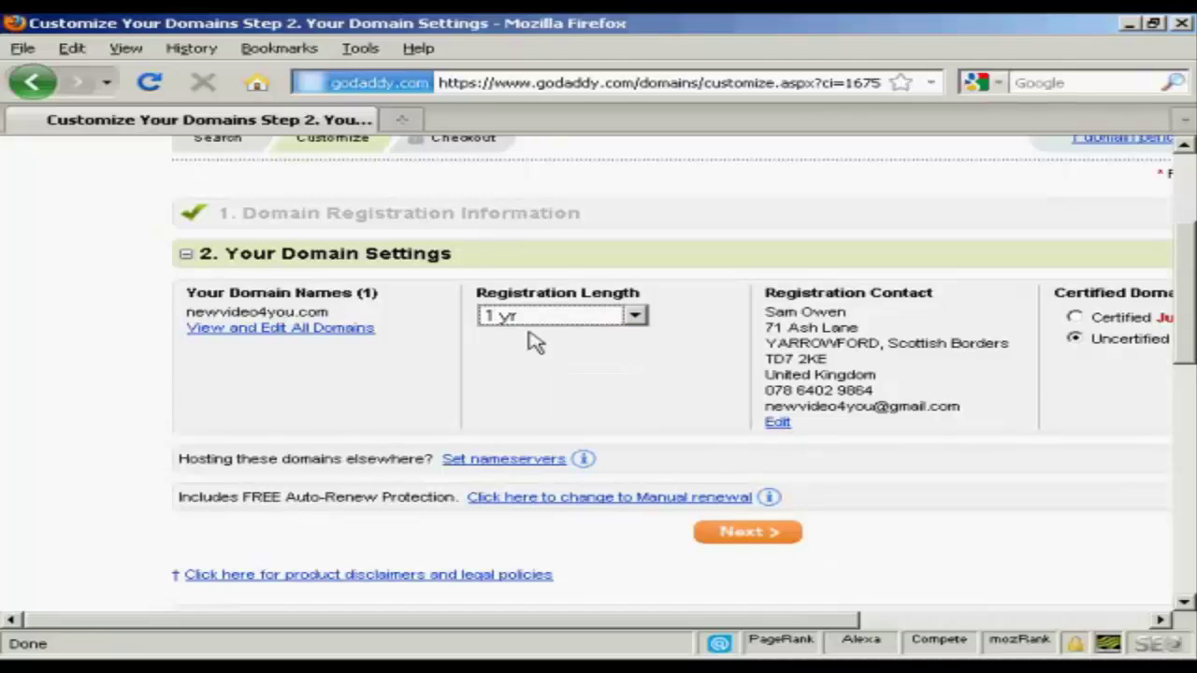
pyautogui.moveTo(672, 623); pyautogui.dragTo(814, 636)
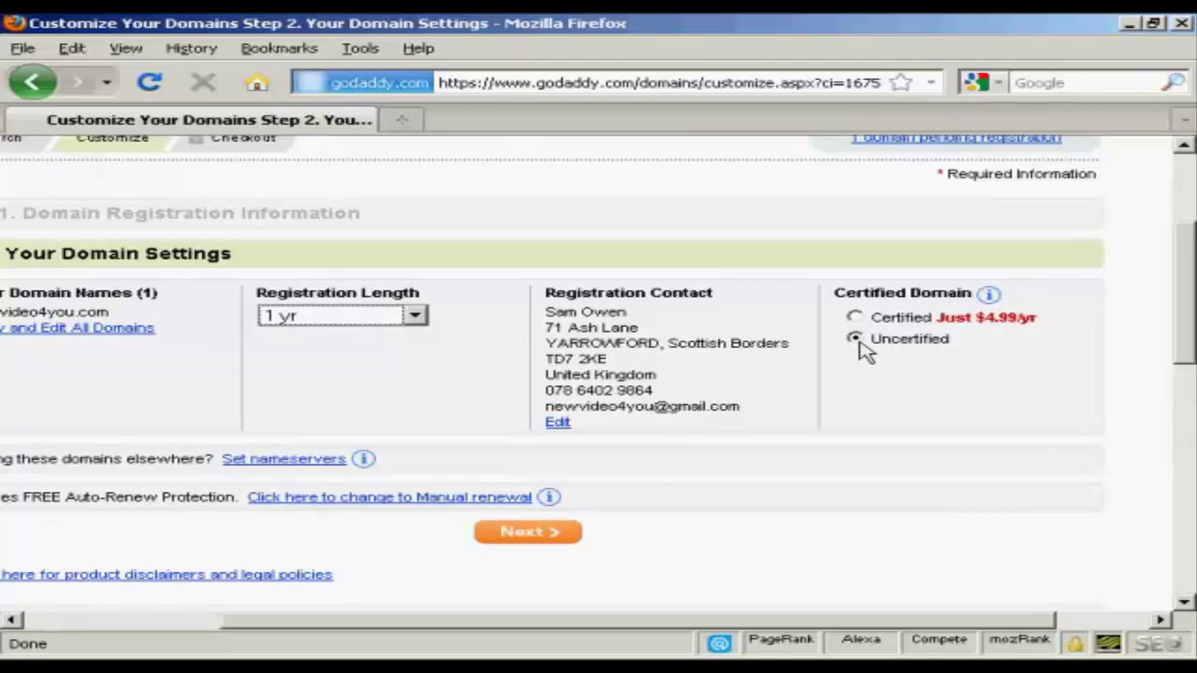
pyautogui.click(550, 543)
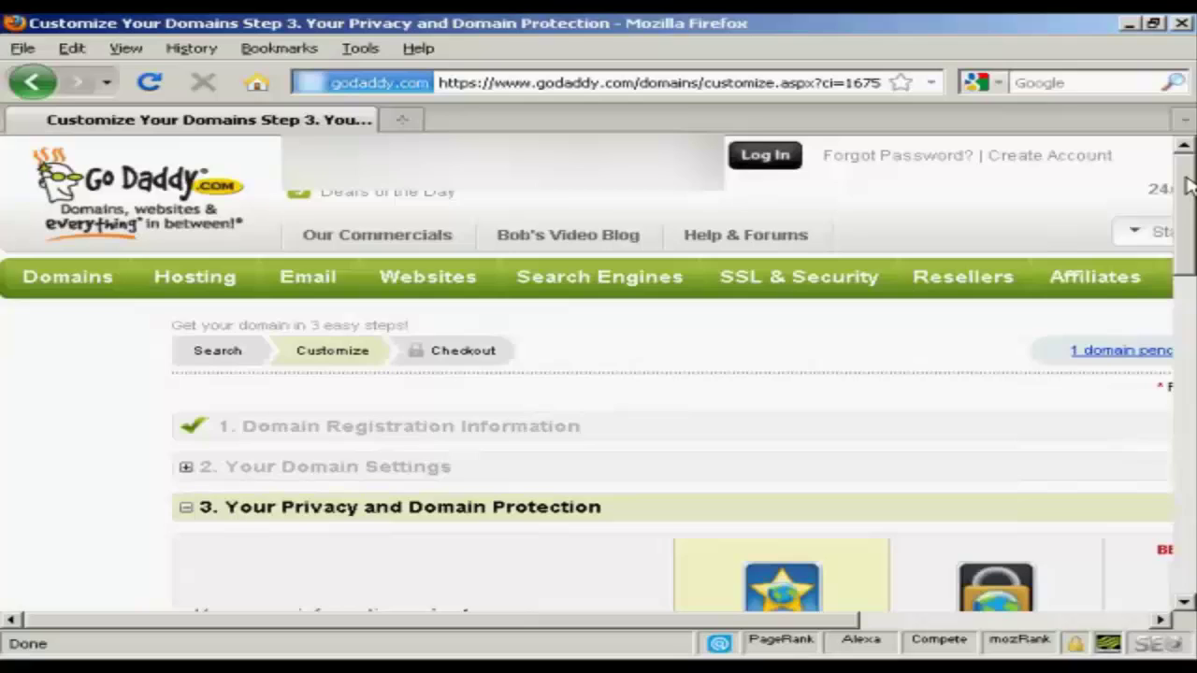
# Keep the included Standard Registration privacy option and continue to step 4.
pyautogui.moveTo(1188, 187); pyautogui.dragTo(1168, 280)
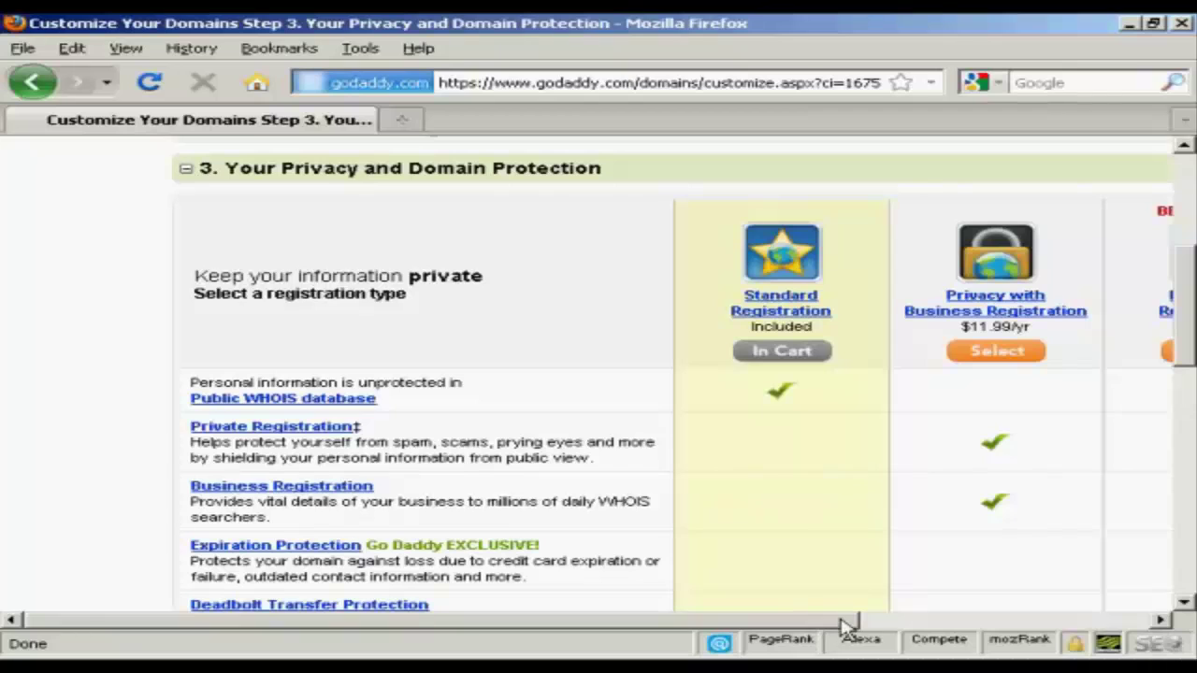
pyautogui.moveTo(847, 623); pyautogui.dragTo(1046, 632)
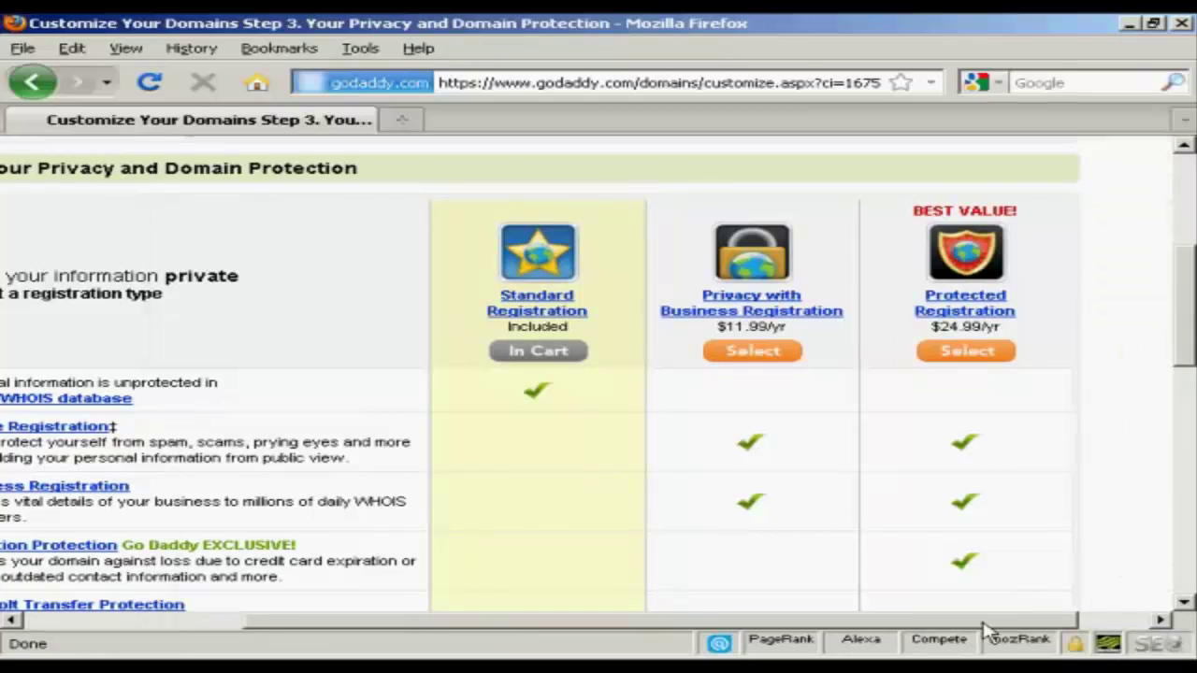
pyautogui.moveTo(988, 625); pyautogui.dragTo(895, 625)
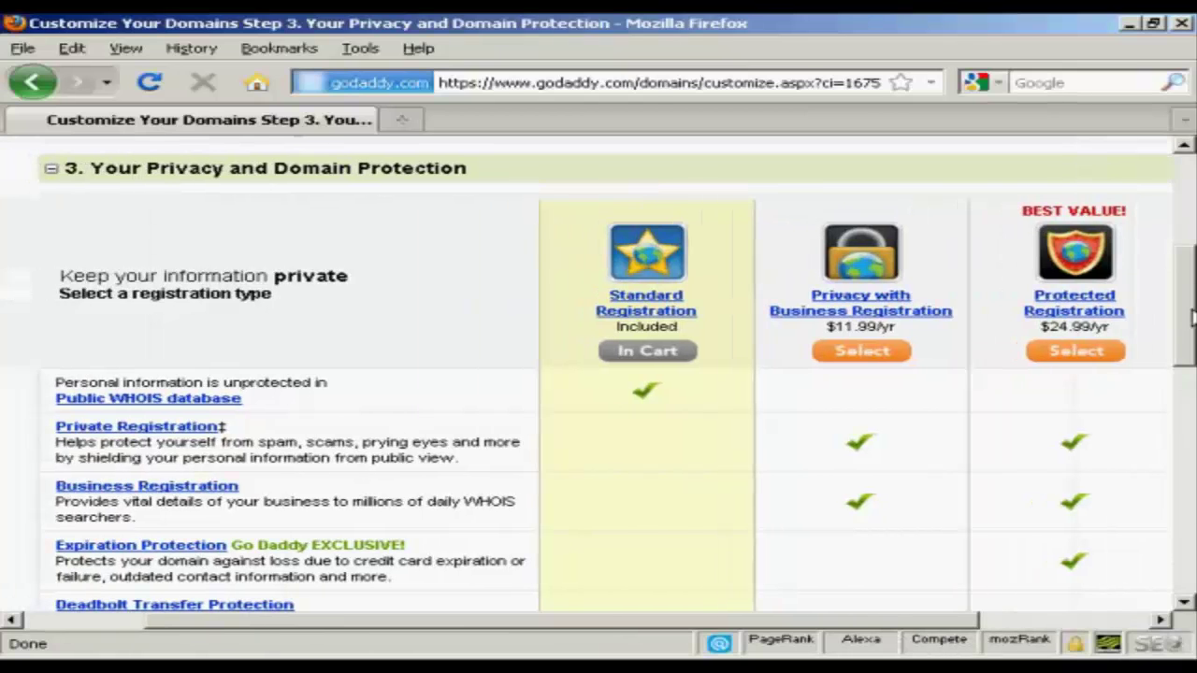
pyautogui.moveTo(1190, 297); pyautogui.dragTo(1192, 344)
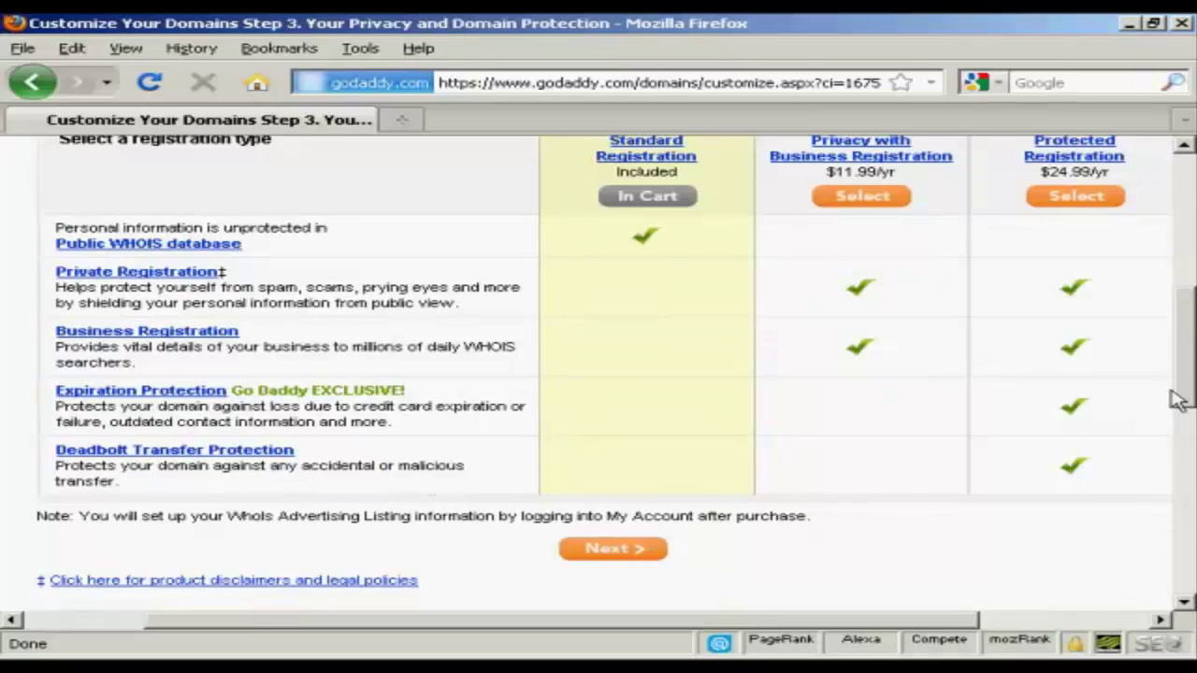
pyautogui.moveTo(1186, 372); pyautogui.dragTo(1186, 398)
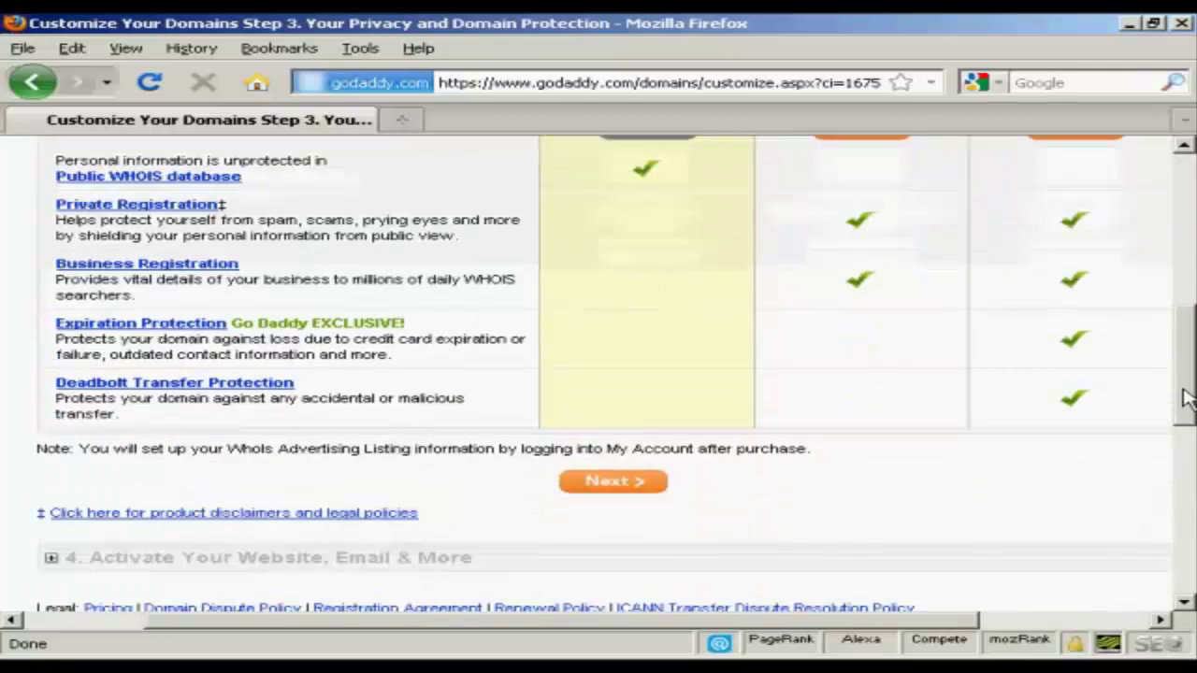
pyautogui.click(621, 483)
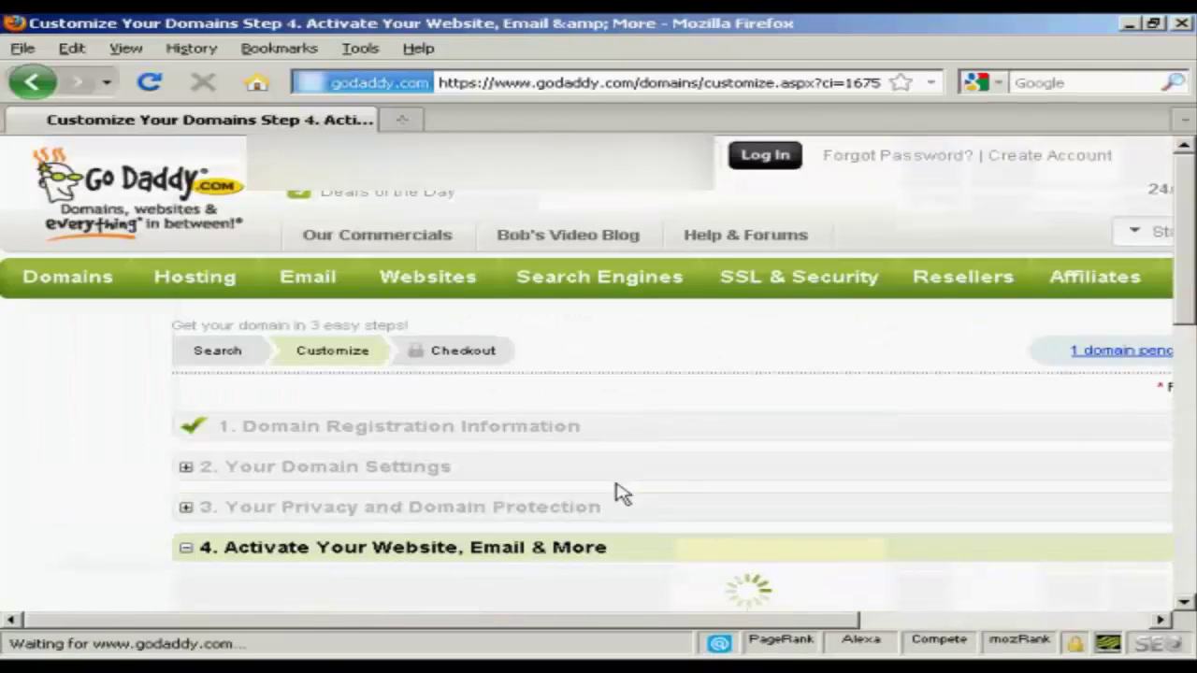
# Skip the email, hosting and SSL add-ons and go to the shopping cart.
pyautogui.moveTo(1188, 234); pyautogui.dragTo(1190, 318)
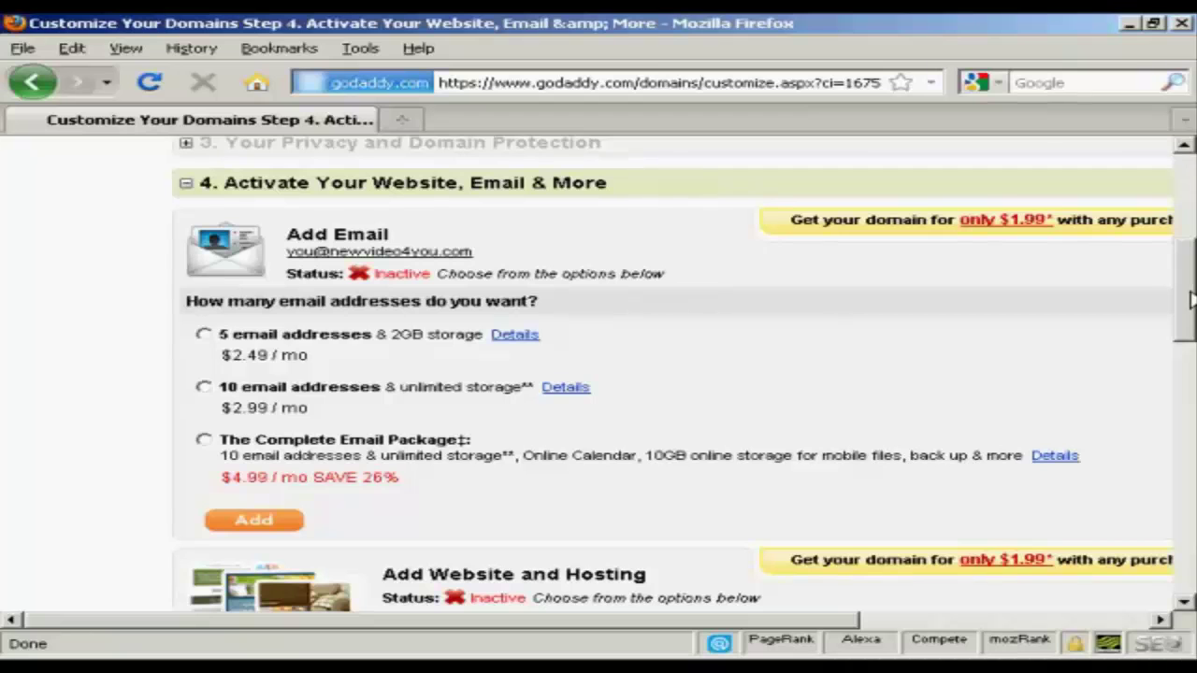
pyautogui.moveTo(1186, 276); pyautogui.dragTo(1188, 367)
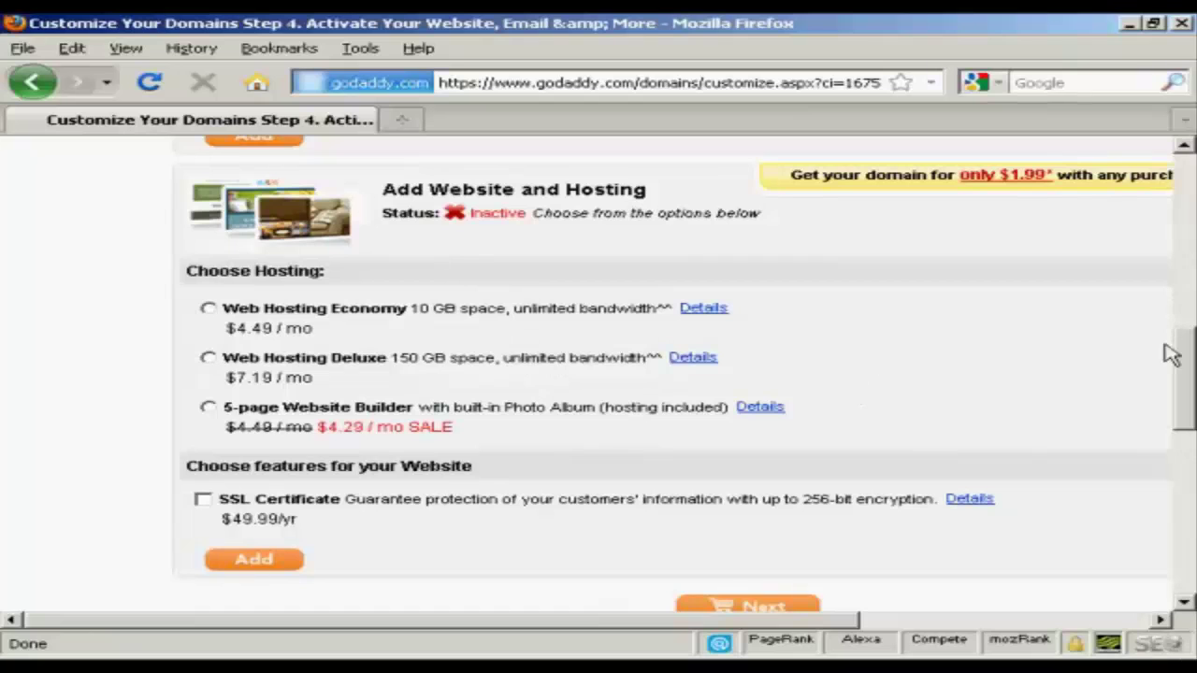
pyautogui.moveTo(1188, 356); pyautogui.dragTo(1188, 397)
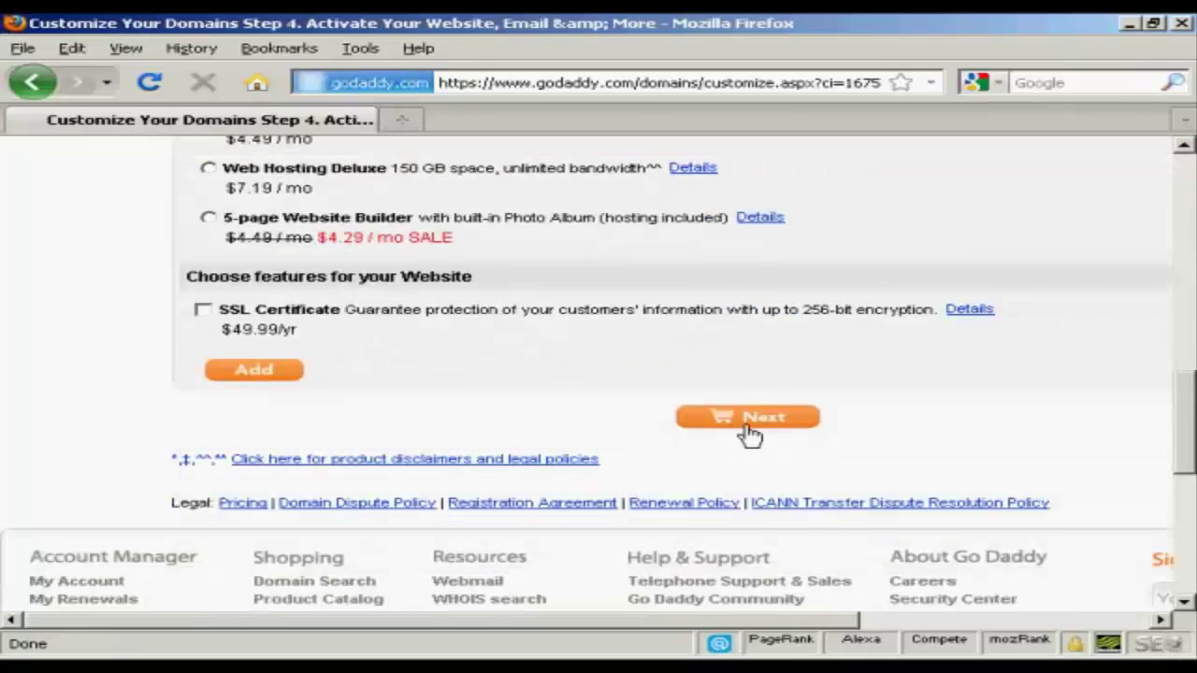
pyautogui.click(757, 422)
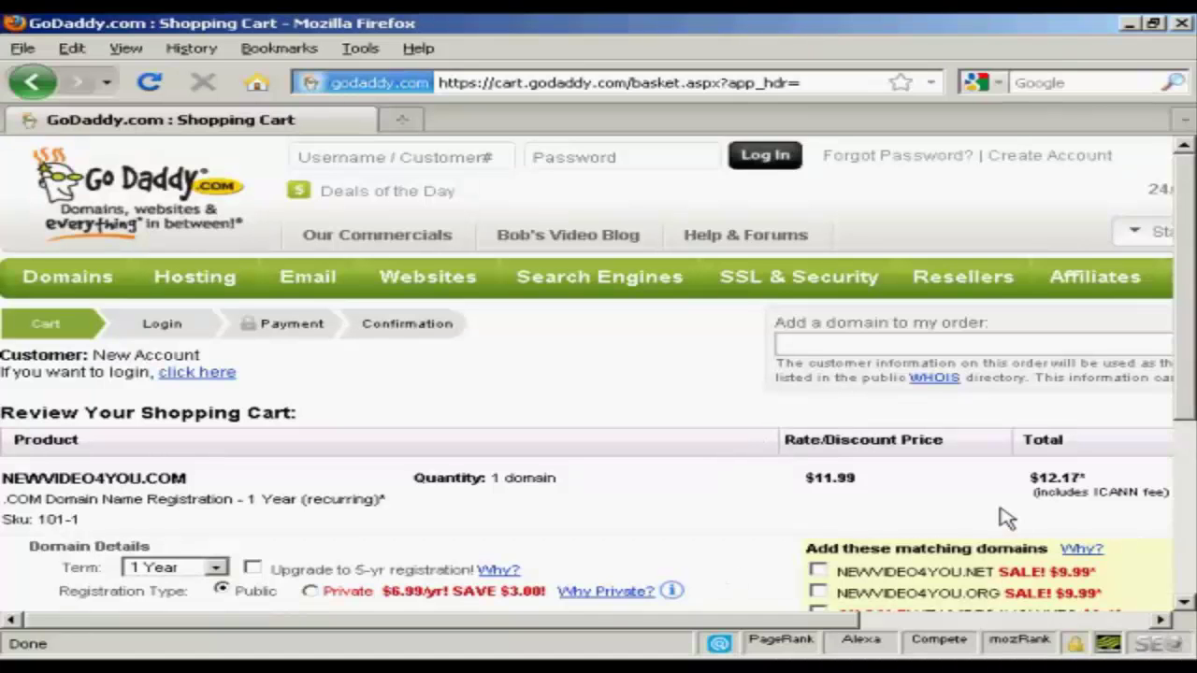
# Reveal the promo code box in the Order Summary and check out NEWVIDEO4YOU.COM at $12.17.
pyautogui.moveTo(1188, 245); pyautogui.dragTo(1188, 350)
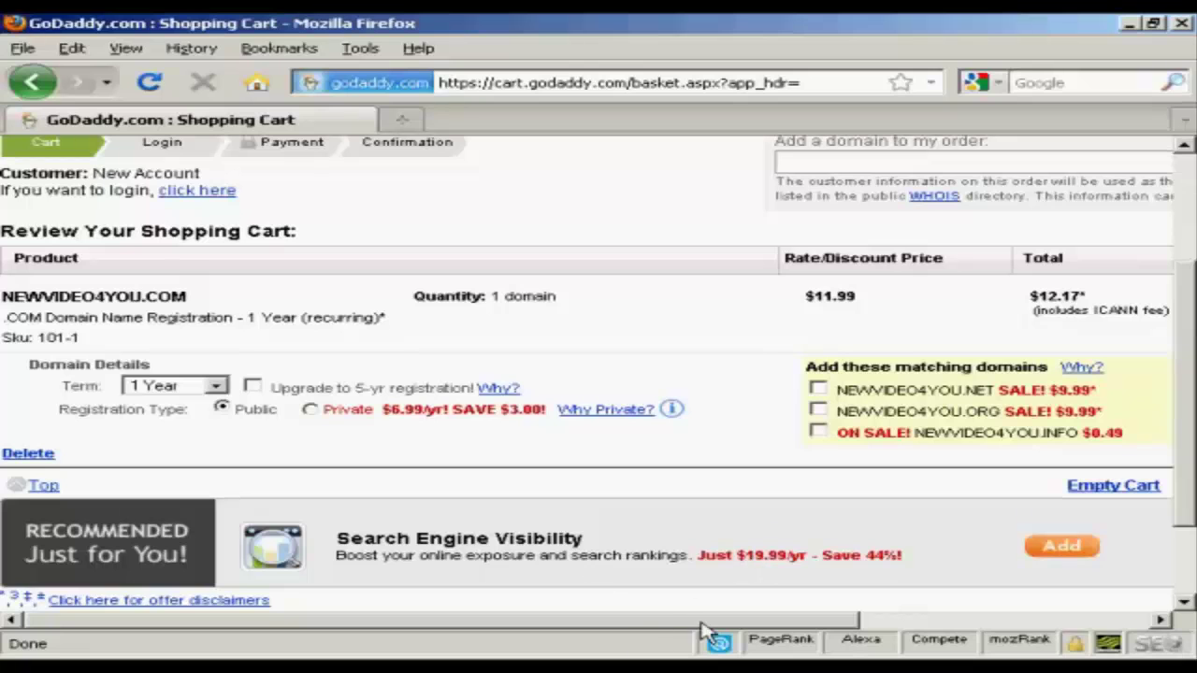
pyautogui.moveTo(674, 627); pyautogui.dragTo(1071, 625)
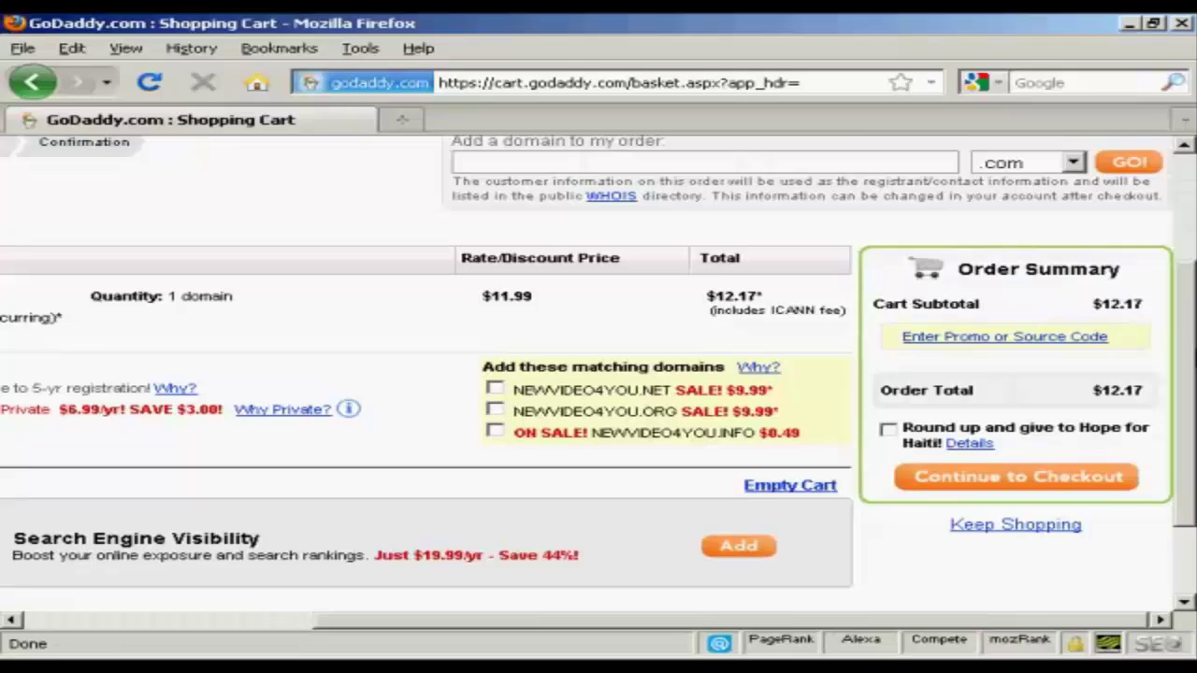
pyautogui.click(1076, 348)
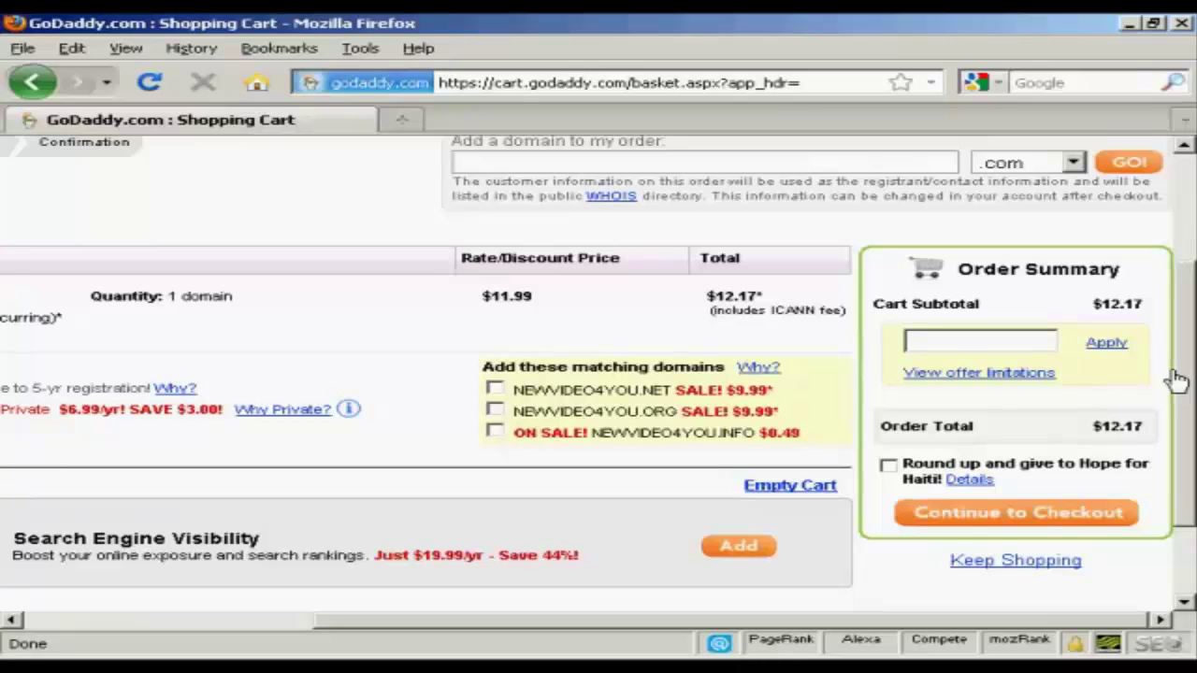
pyautogui.click(1038, 527)
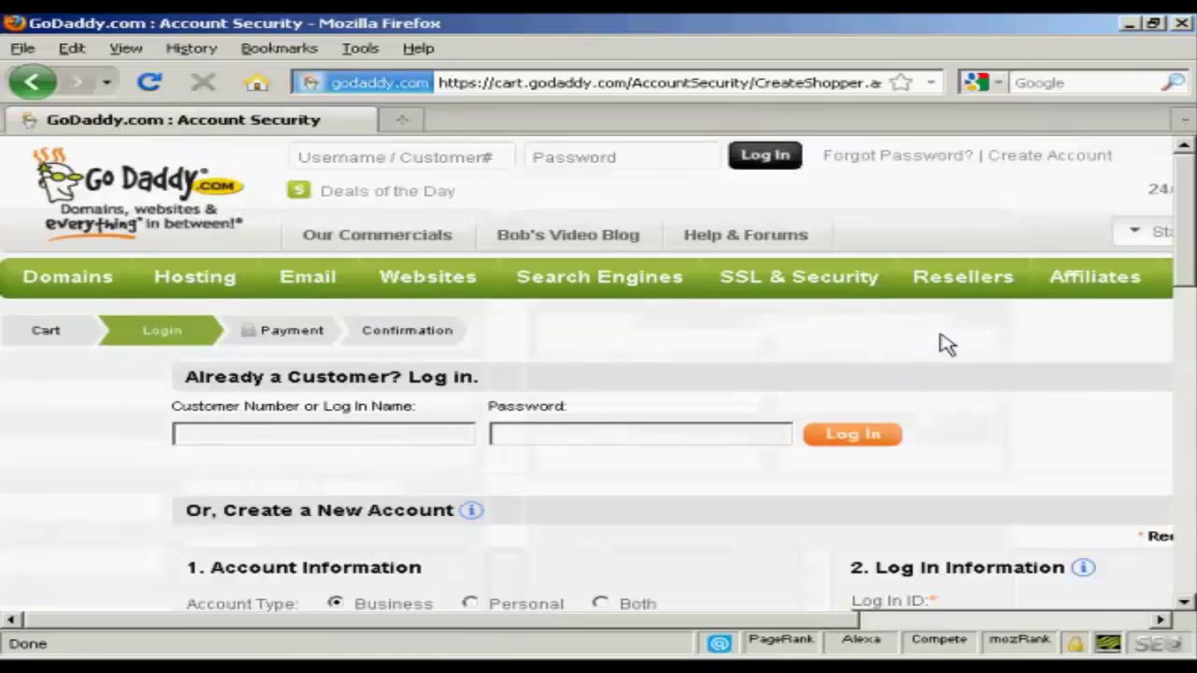
# Enter the account password, its confirmation, a password hint and the Call-In-PIN.
pyautogui.moveTo(1184, 196); pyautogui.dragTo(1192, 280)
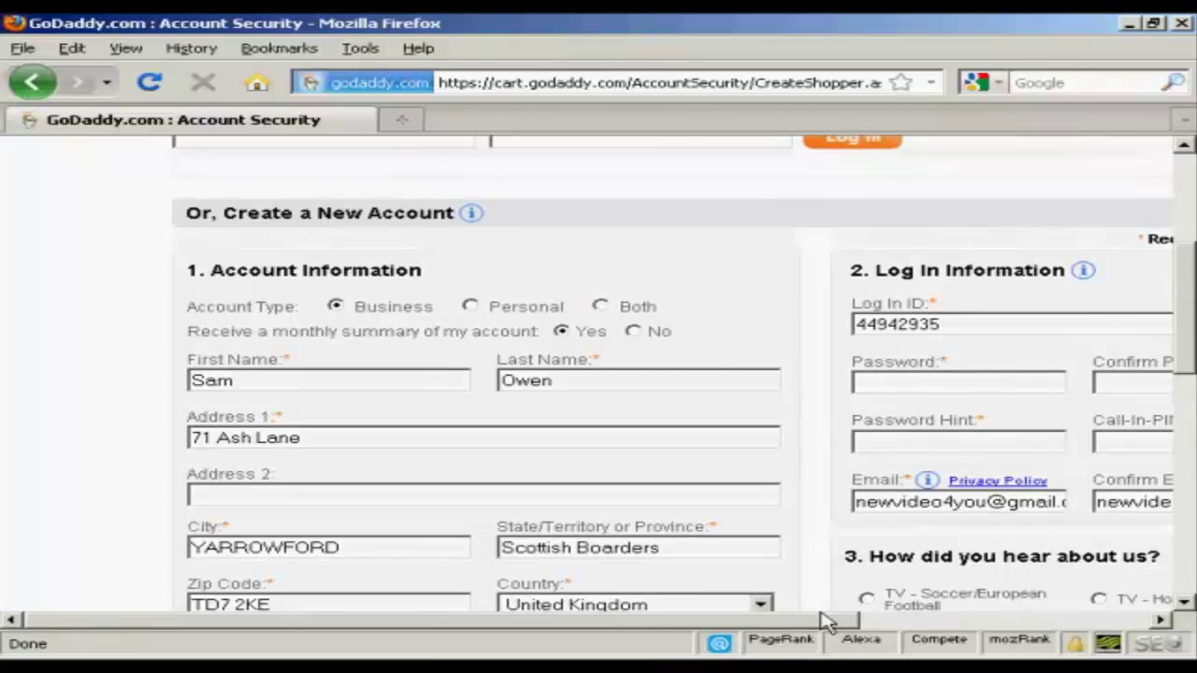
pyautogui.moveTo(828, 620); pyautogui.dragTo(1109, 632)
pyautogui.click(568, 381)
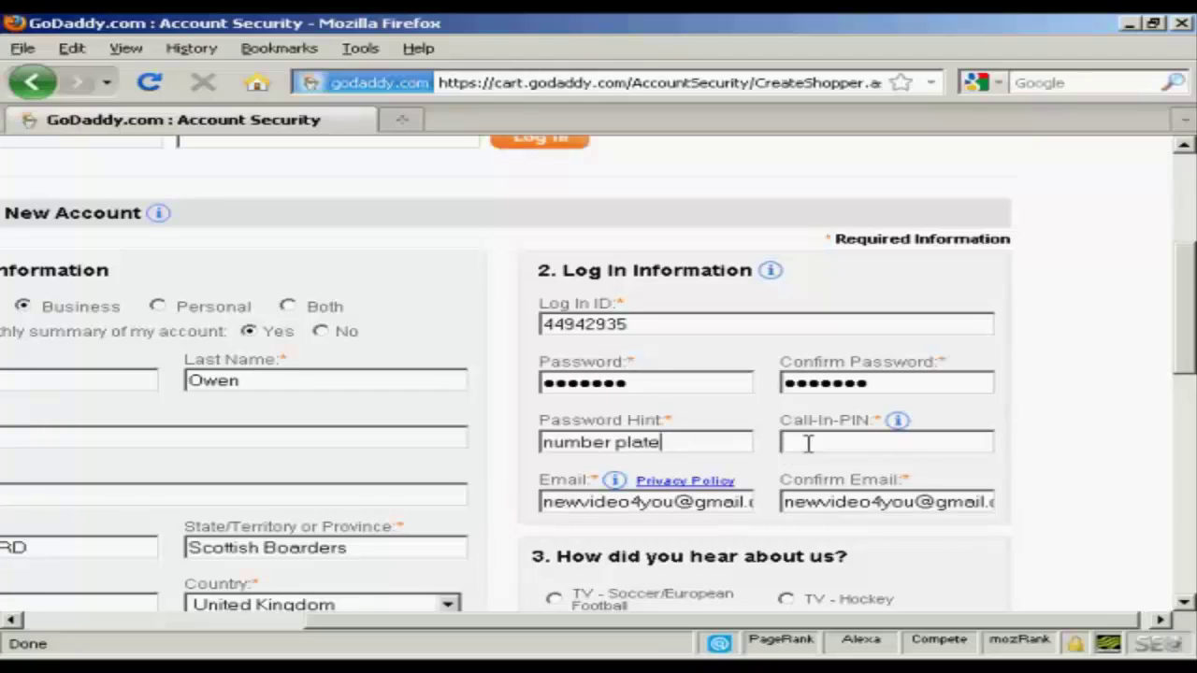
pyautogui.click(810, 443)
# Choose Other as the referral source and submit the new account.
pyautogui.moveTo(1188, 334); pyautogui.dragTo(1188, 440)
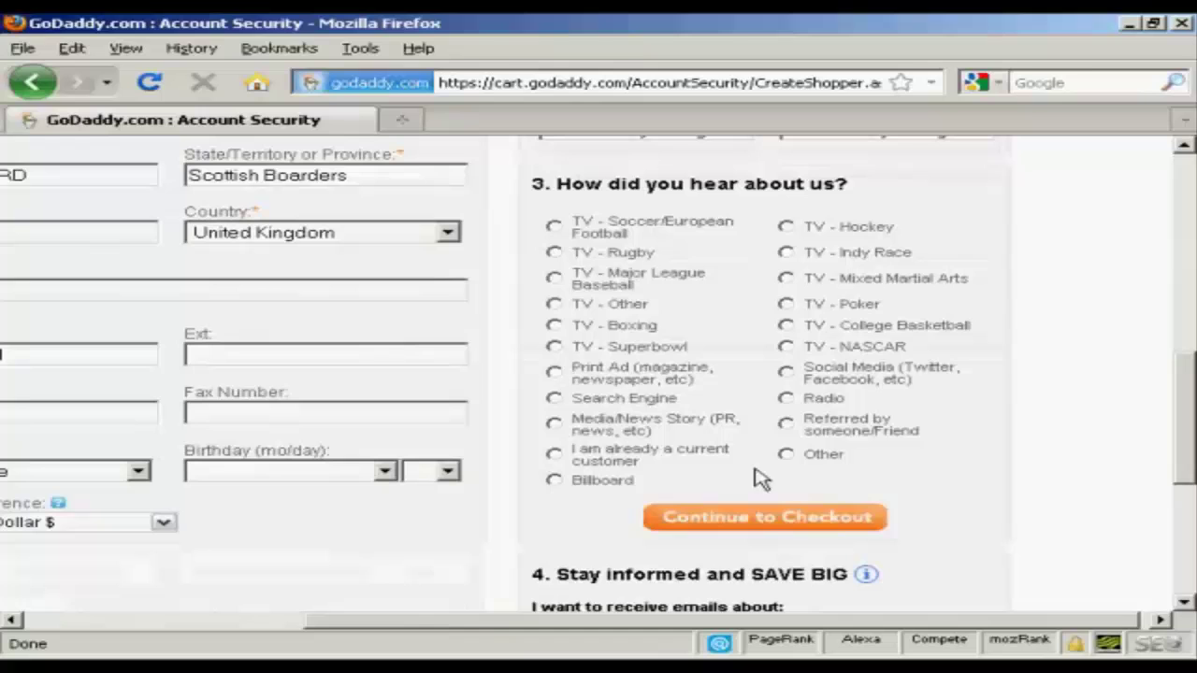
pyautogui.click(787, 457)
pyautogui.moveTo(1191, 438); pyautogui.dragTo(1183, 529)
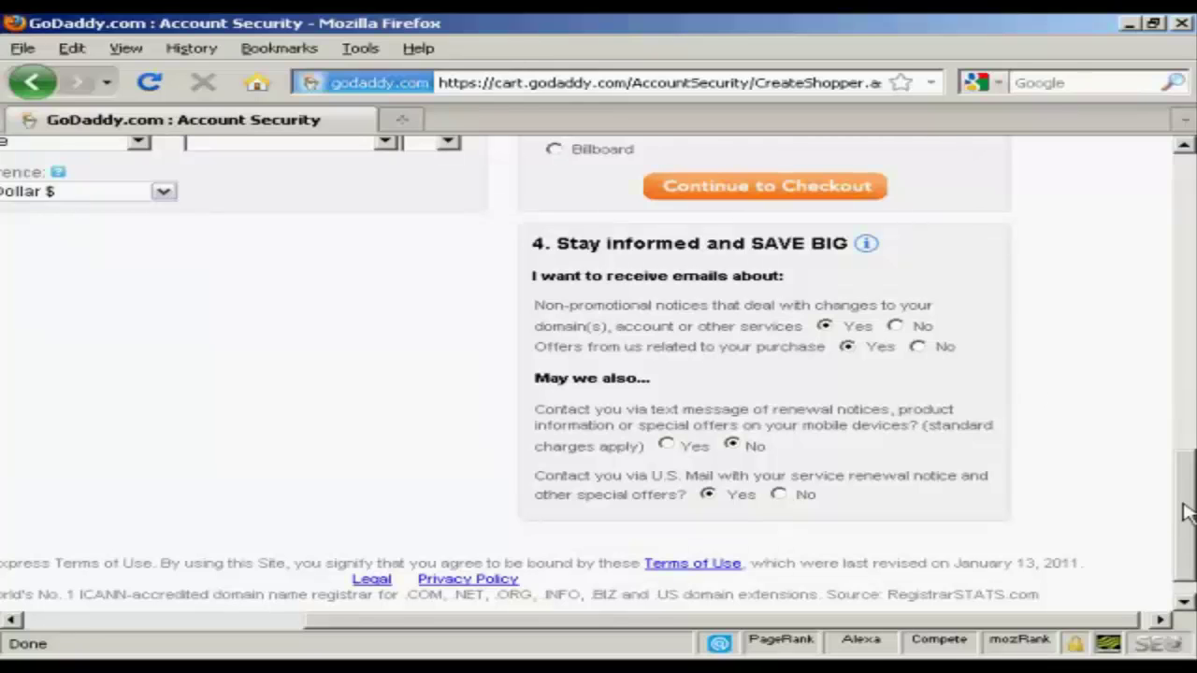
pyautogui.moveTo(1184, 507); pyautogui.dragTo(1190, 420)
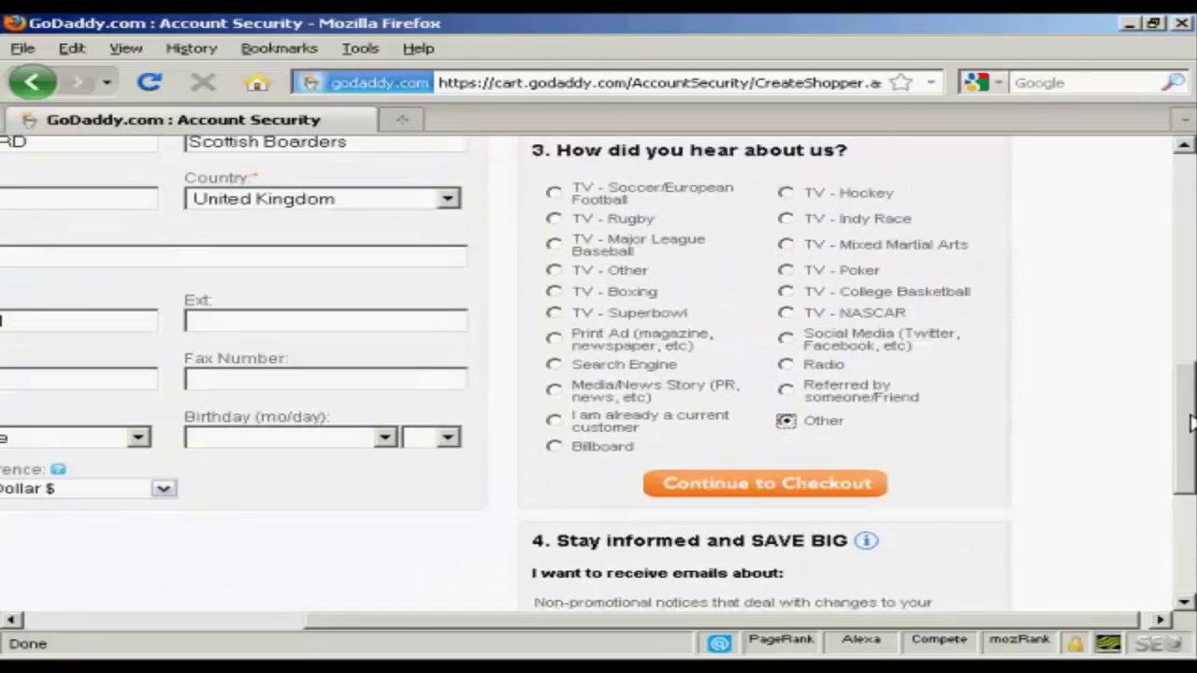
pyautogui.click(759, 494)
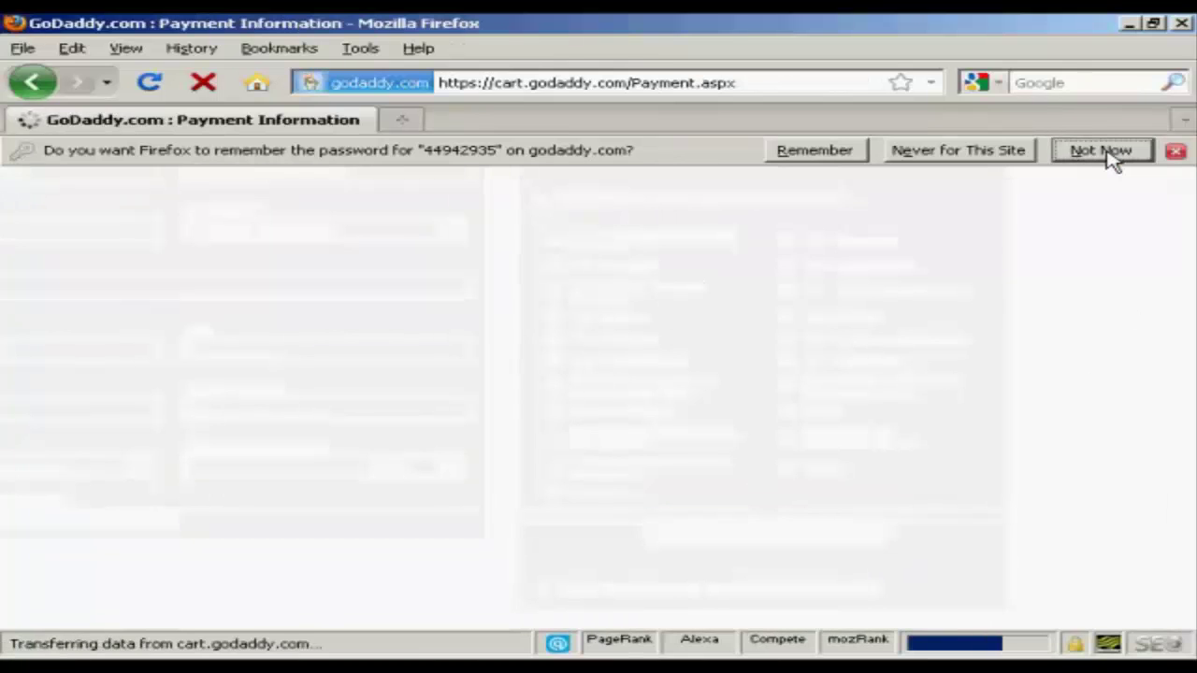
# Dismiss Firefox's remember-password prompt and review the prefilled Payment Information page.
pyautogui.click(1102, 151)
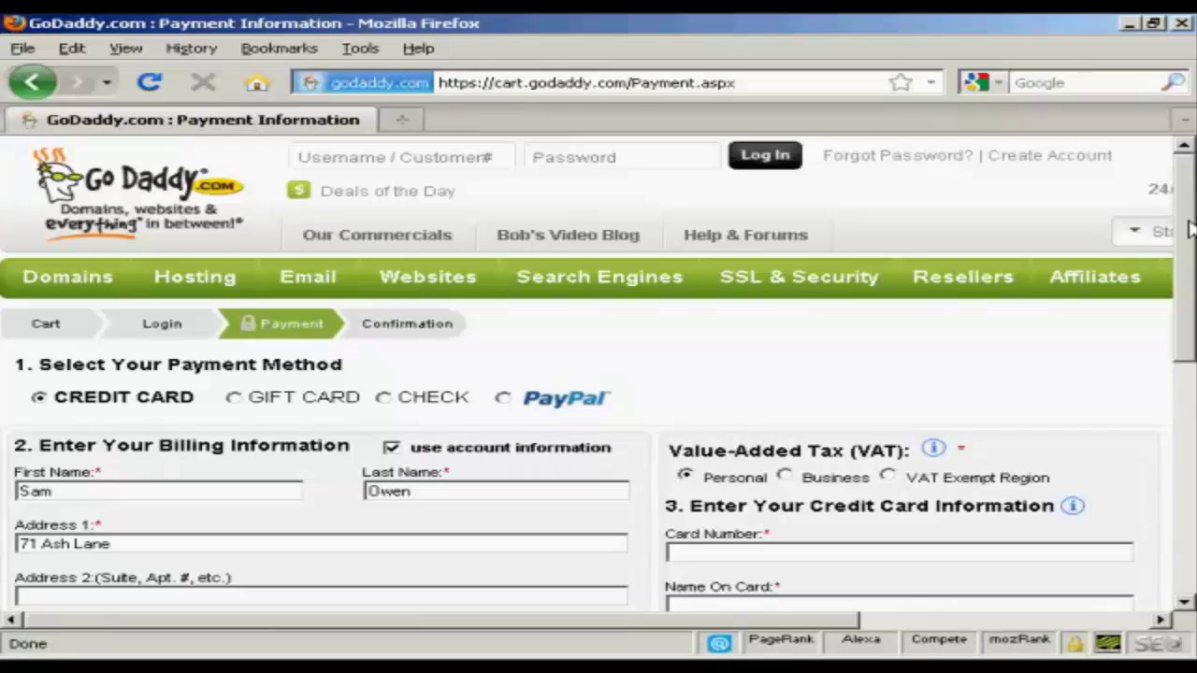
pyautogui.scroll(-3, 1190, 230)
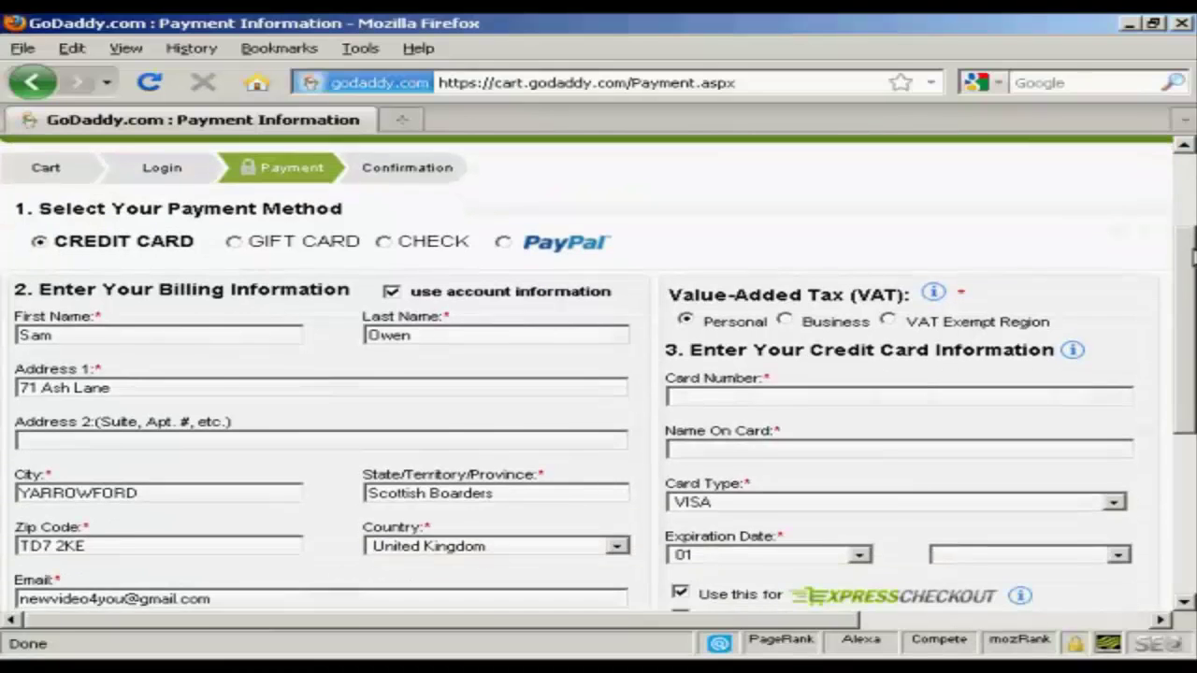
pyautogui.moveTo(1192, 254)
pyautogui.mouseDown()
pyautogui.moveTo(1184, 446)
pyautogui.moveTo(1184, 262)
pyautogui.mouseUp()
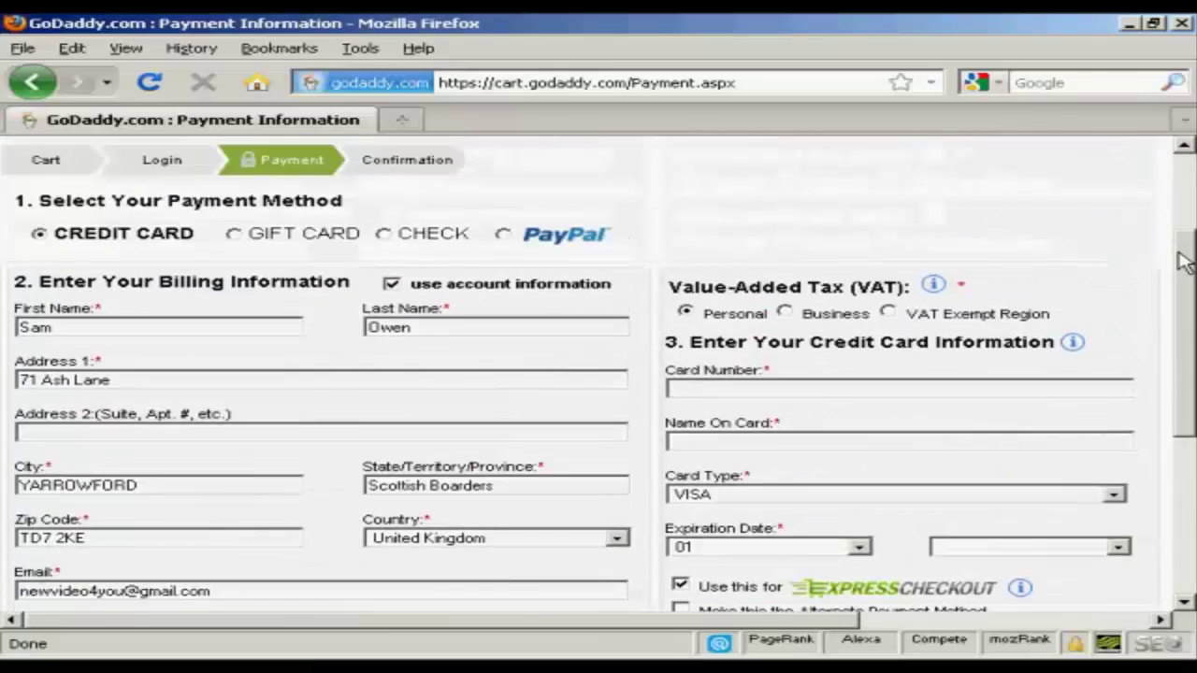